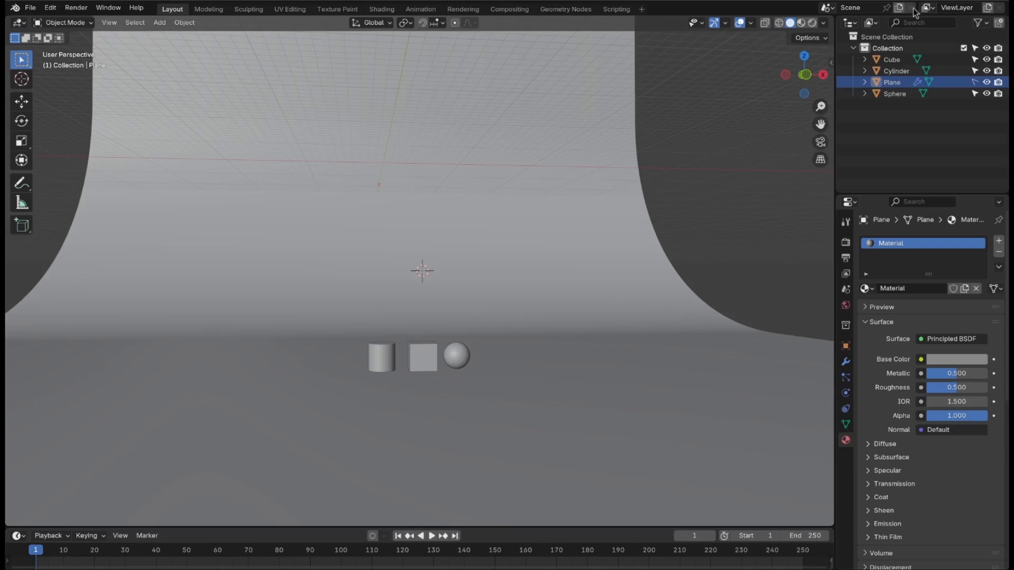
Step: Select the plain cube in the viewport
{"action": "left_click", "coordinate": [419, 357]}
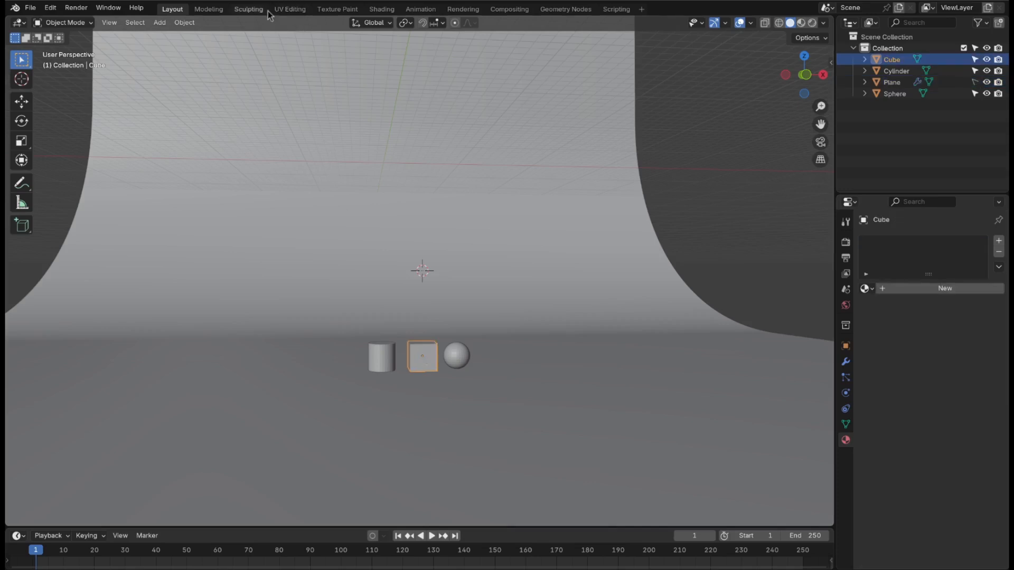
Step: Open the Shading workspace and join away its file browser and image editor areas
{"action": "left_click", "coordinate": [381, 9]}
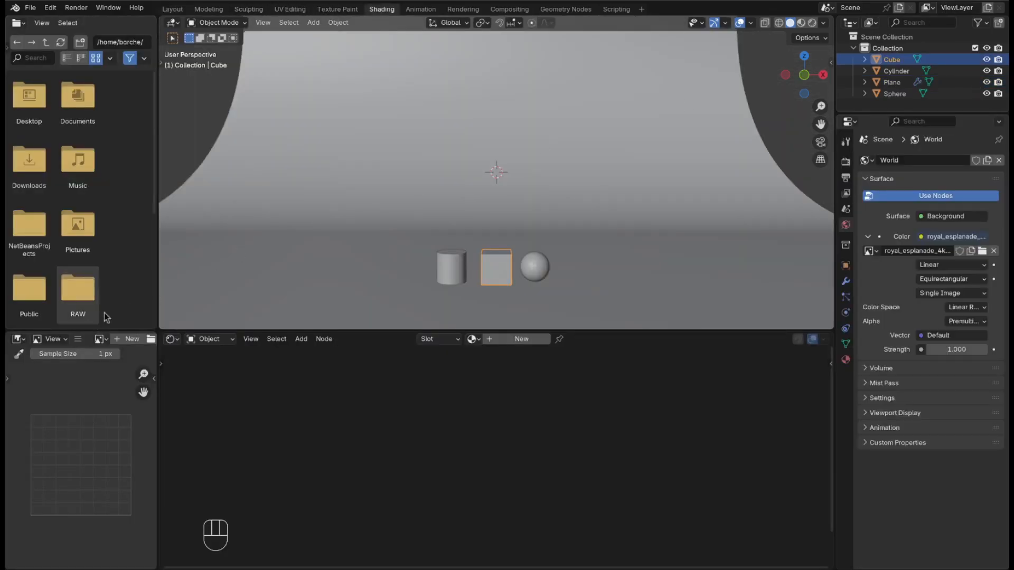
{"action": "right_click", "coordinate": [157, 270]}
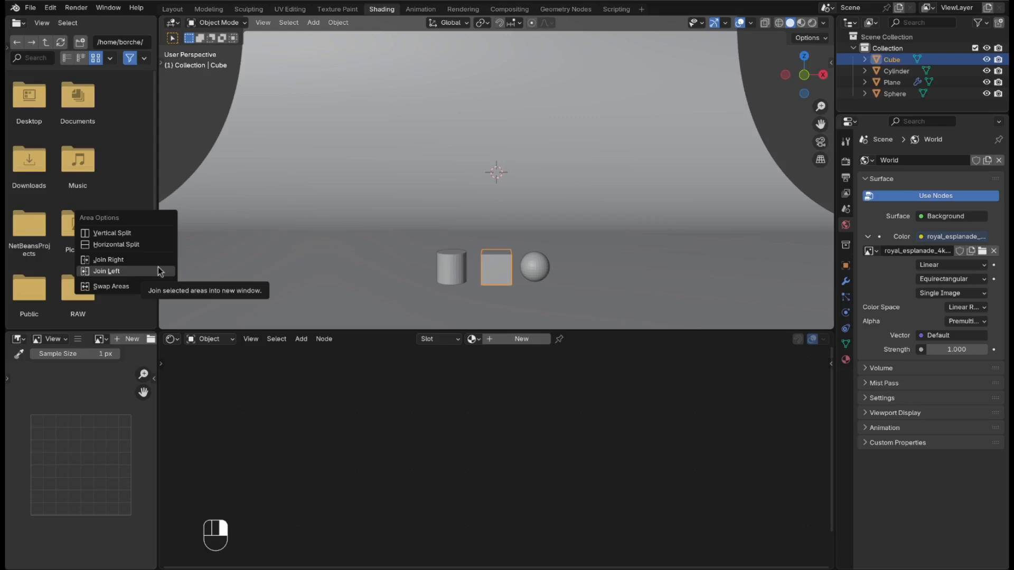
{"action": "left_click", "coordinate": [158, 267]}
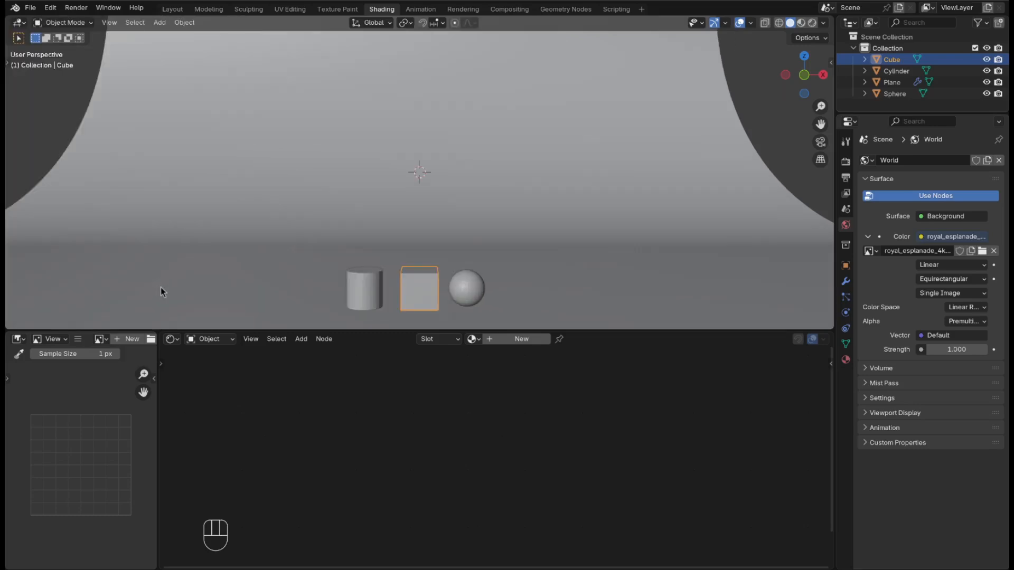
{"action": "right_click", "coordinate": [158, 445]}
{"action": "left_click", "coordinate": [157, 444]}
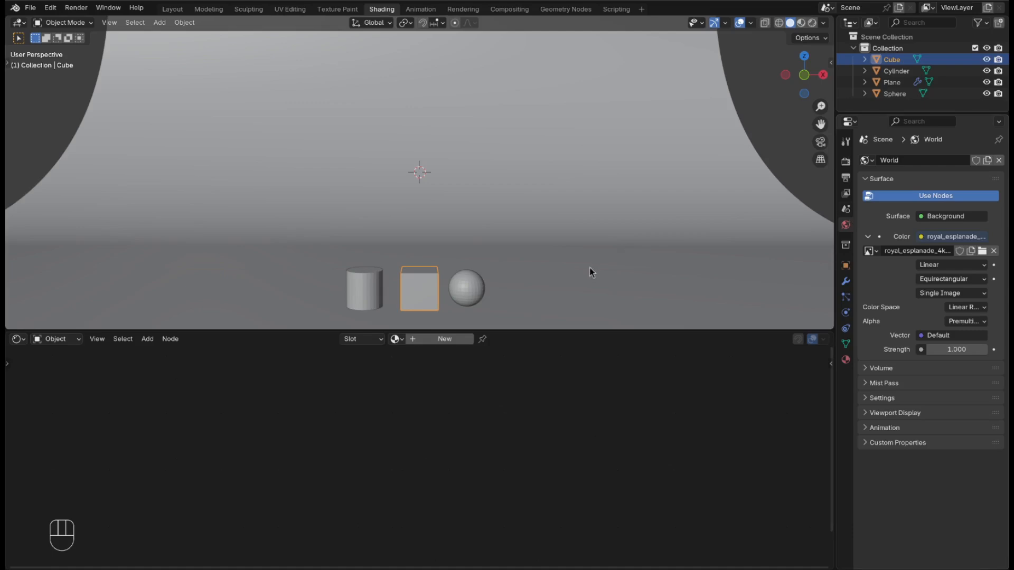
Step: Switch the viewport to Material Preview and apply Shade Auto Smooth to the cube
{"action": "left_click", "coordinate": [801, 24]}
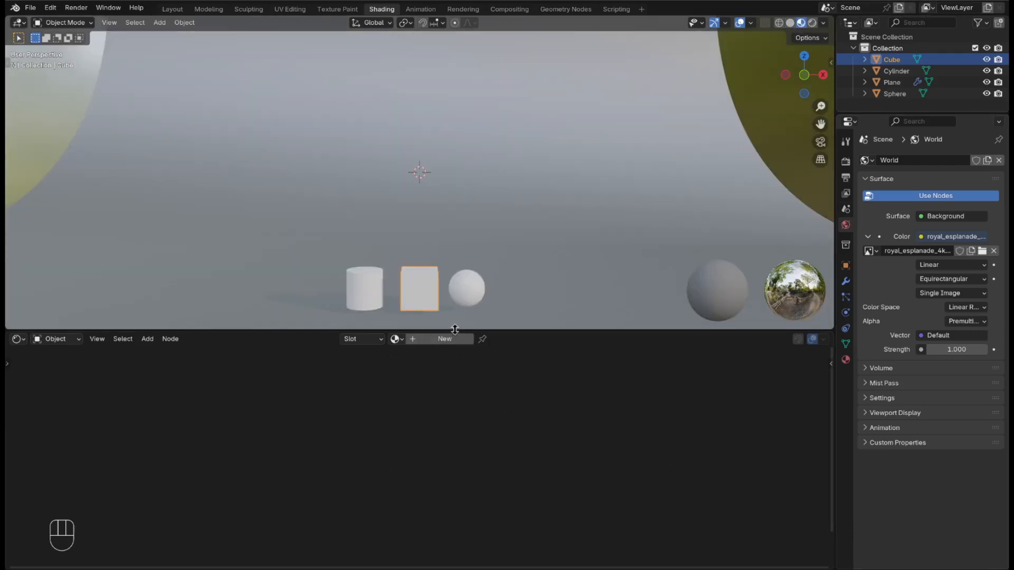
{"action": "right_click", "coordinate": [431, 296]}
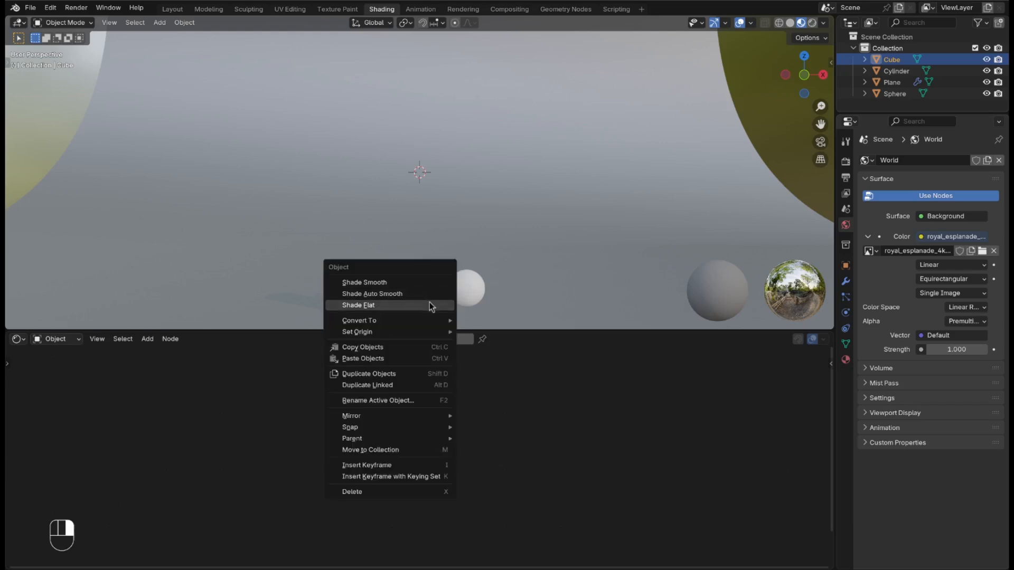
{"action": "left_click", "coordinate": [433, 291]}
Step: Apply Shade Auto Smooth to the sphere and cylinder, then reselect the cube
{"action": "left_click", "coordinate": [455, 293]}
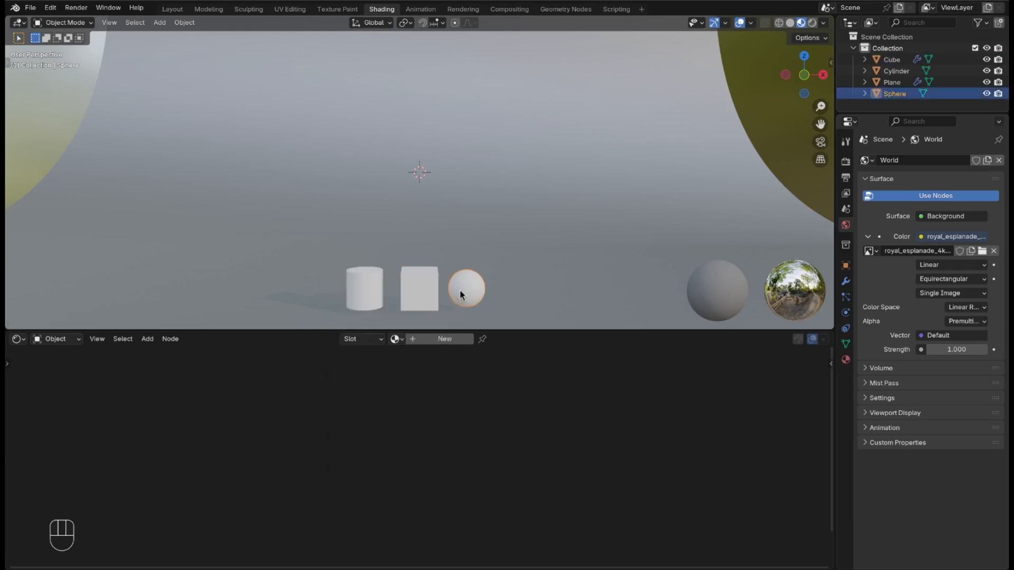
{"action": "right_click", "coordinate": [461, 288]}
{"action": "left_click", "coordinate": [455, 289]}
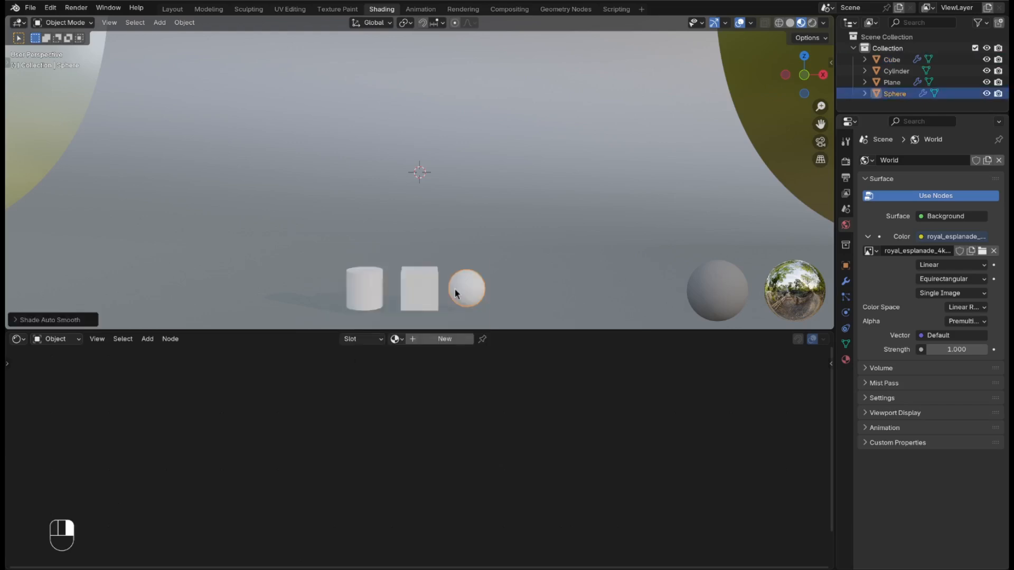
{"action": "left_click", "coordinate": [367, 306]}
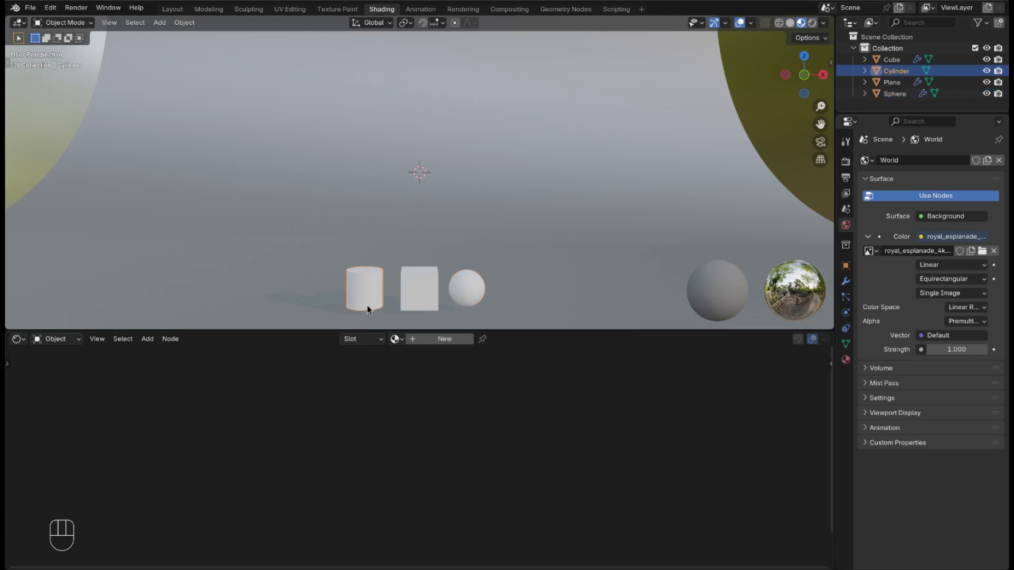
{"action": "right_click", "coordinate": [367, 306]}
{"action": "left_click", "coordinate": [368, 305]}
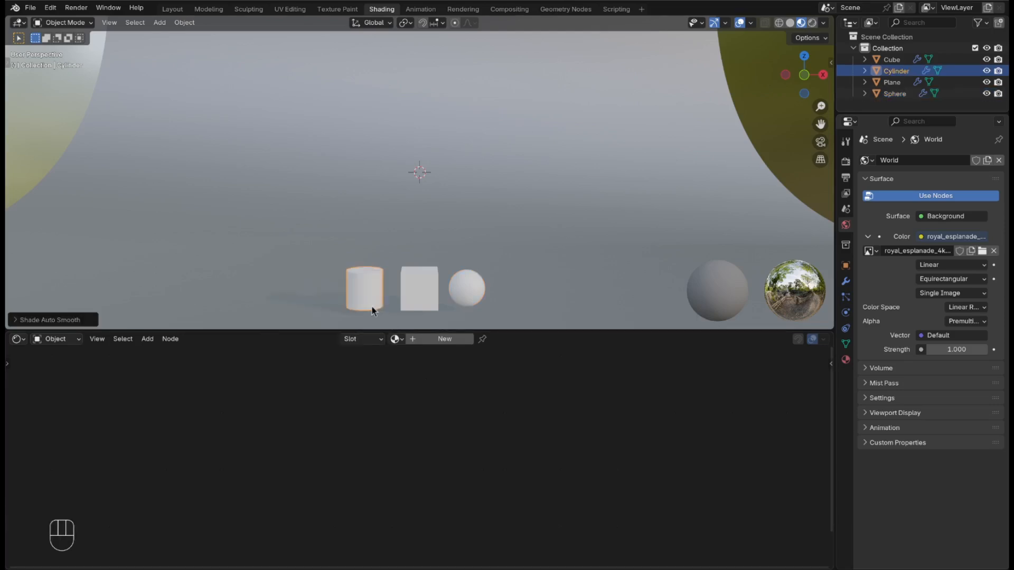
{"action": "left_click", "coordinate": [431, 295]}
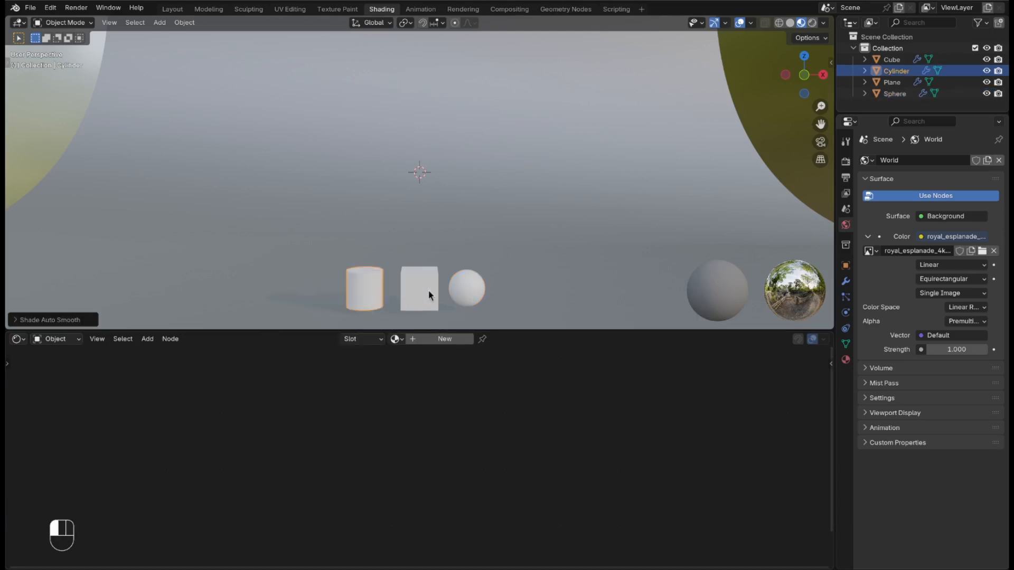
Step: Create a new material on the cube and rename it 'Texture'
{"action": "left_click", "coordinate": [445, 345]}
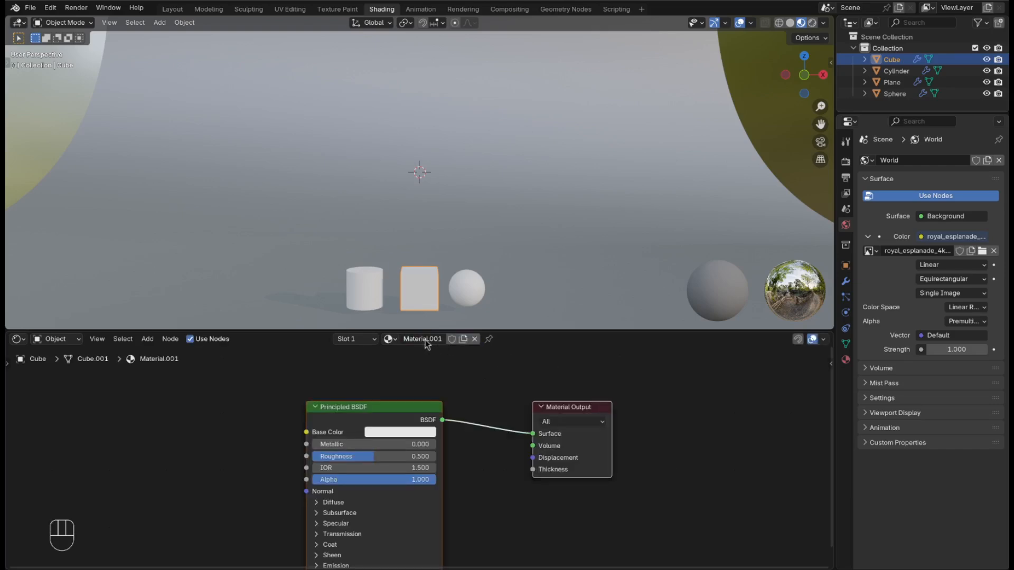
{"action": "left_click", "coordinate": [425, 340]}
{"action": "key", "text": "BackSpace"}
{"action": "type", "text": "Texture"}
{"action": "left_click", "coordinate": [679, 560]}
Step: Assign the existing Texture material to the sphere and the cylinder
{"action": "left_click", "coordinate": [479, 290]}
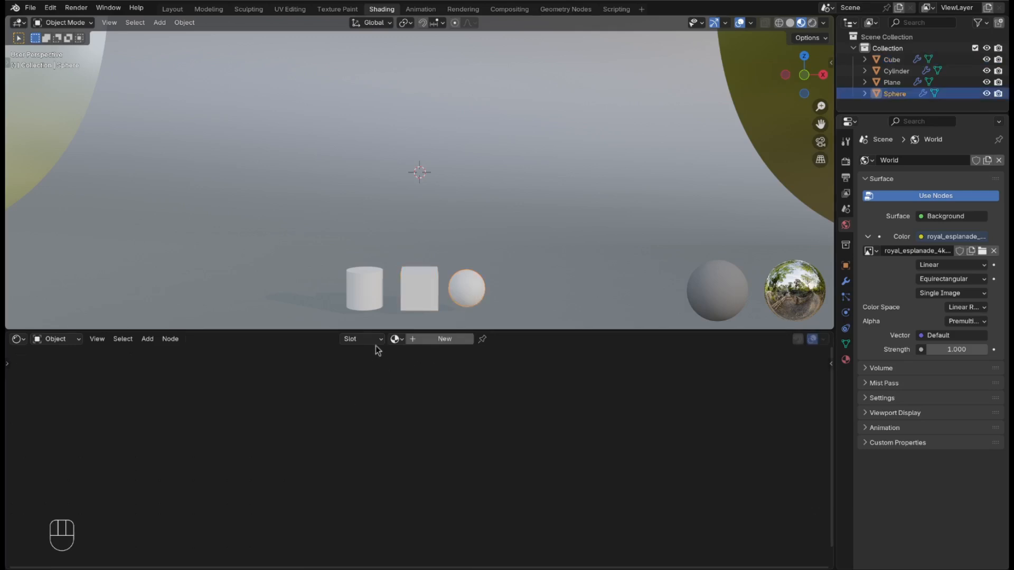
{"action": "left_click", "coordinate": [393, 340]}
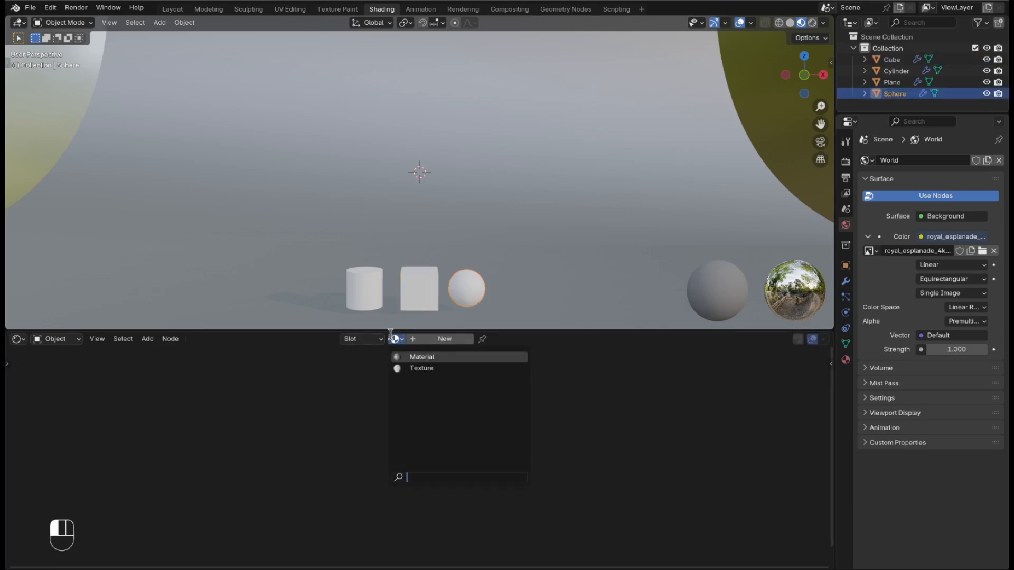
{"action": "left_click", "coordinate": [425, 369]}
{"action": "left_click", "coordinate": [368, 300]}
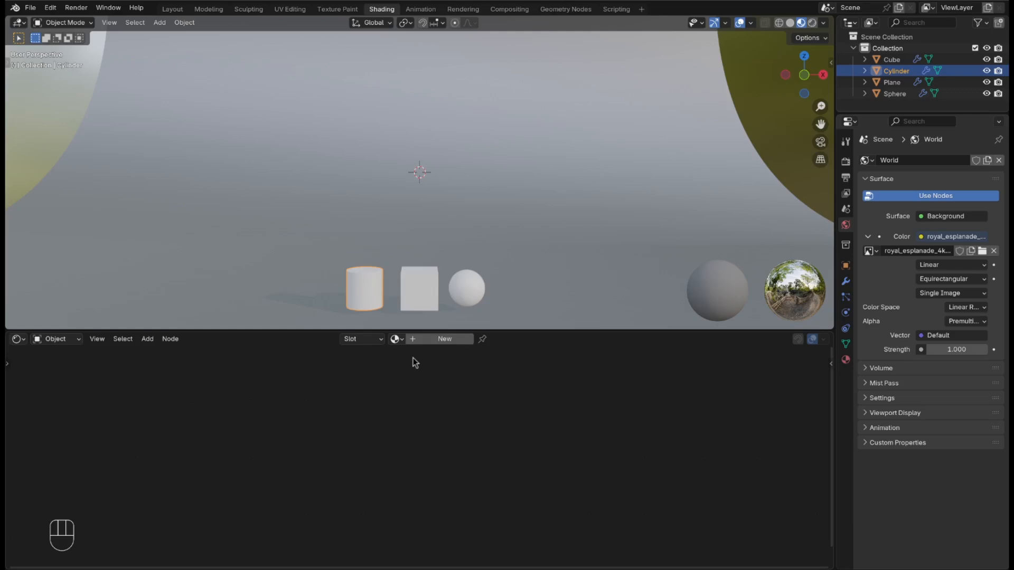
{"action": "left_click", "coordinate": [394, 339]}
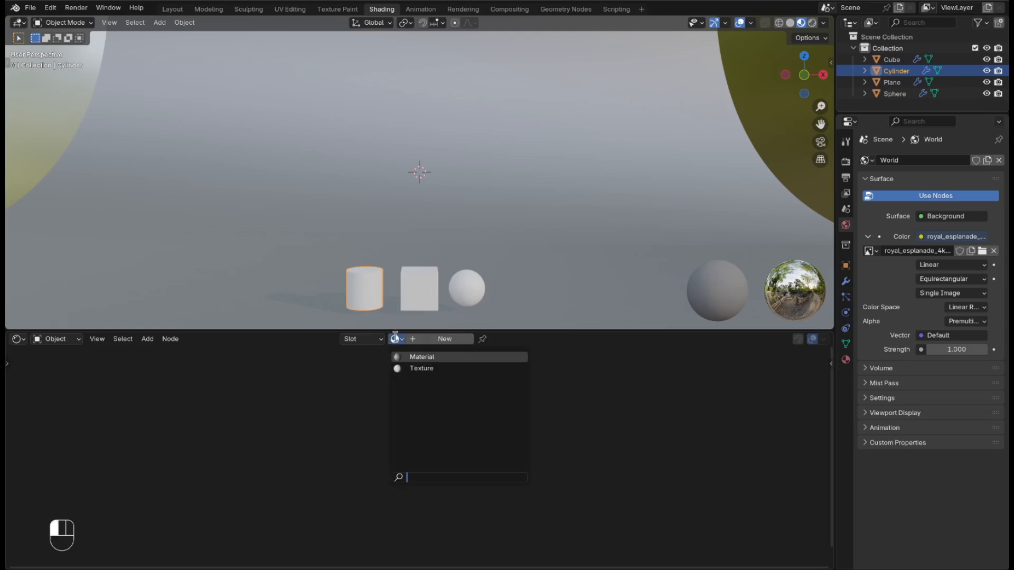
{"action": "left_click", "coordinate": [417, 368]}
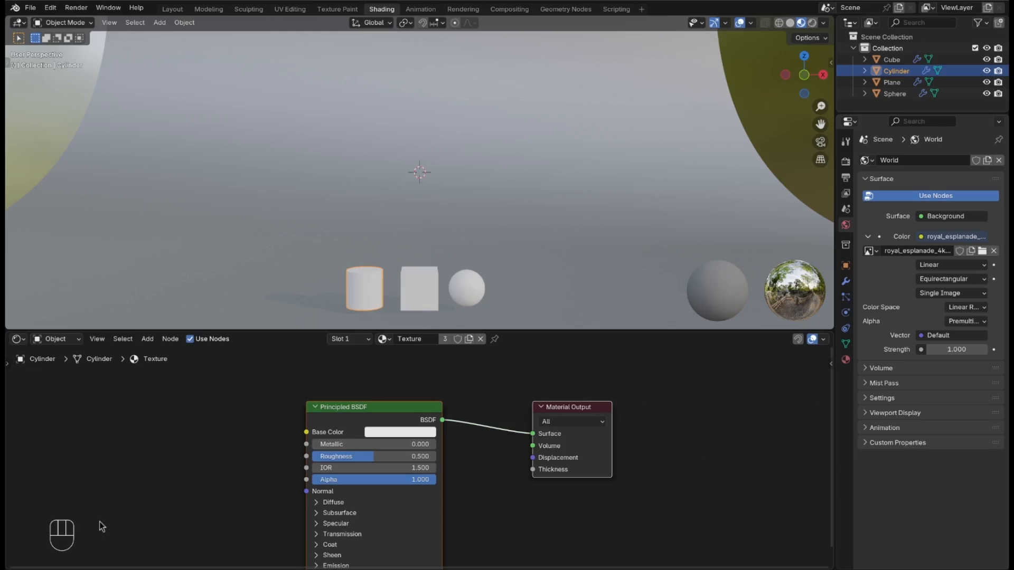
Step: Add a Wave Texture node and connect its Color to the Principled BSDF Base Color
{"action": "key", "text": "shift"}
{"action": "key", "text": "shift+a"}
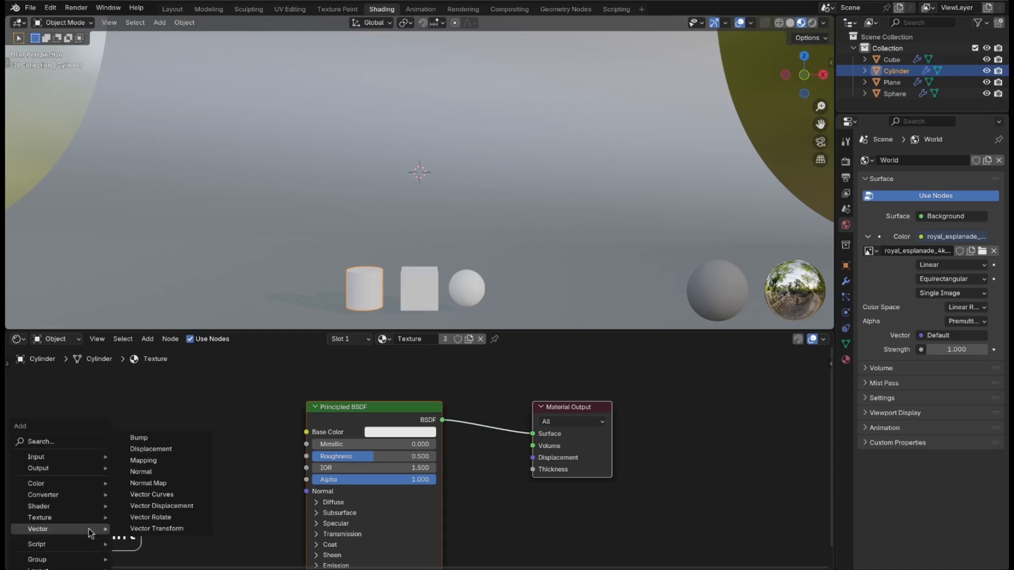
{"action": "left_click", "coordinate": [27, 441]}
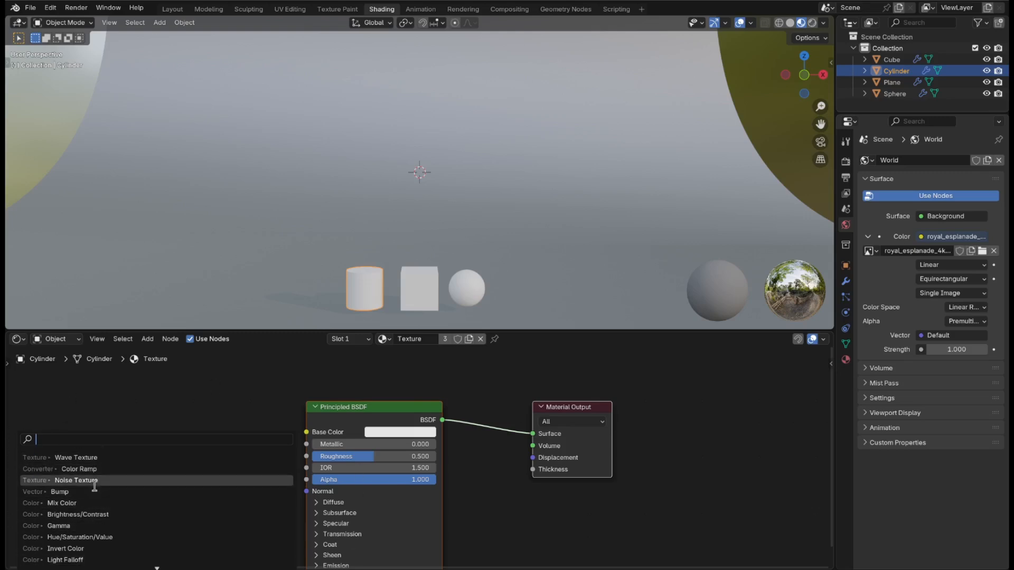
{"action": "left_click", "coordinate": [100, 458]}
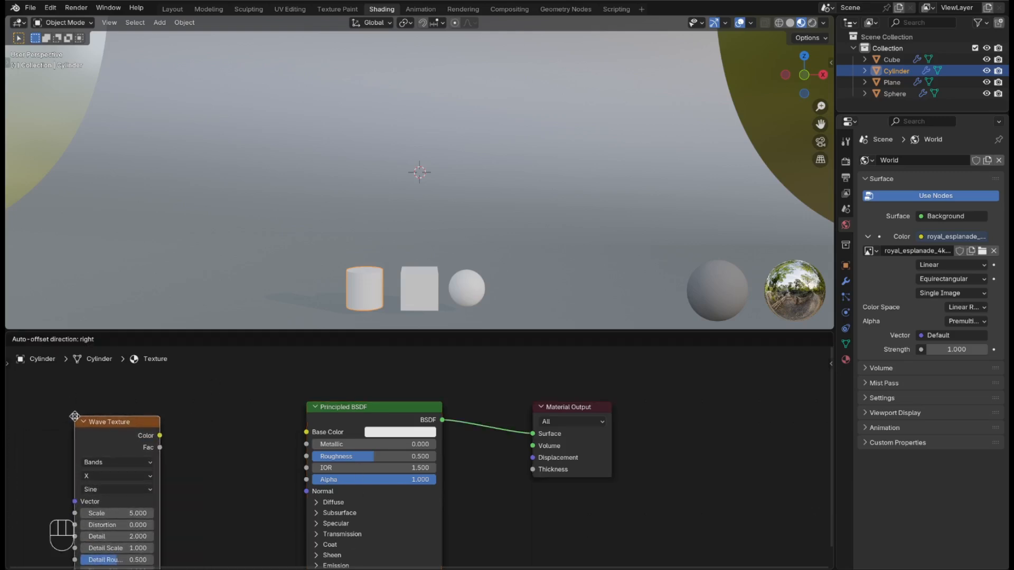
{"action": "left_click", "coordinate": [36, 415]}
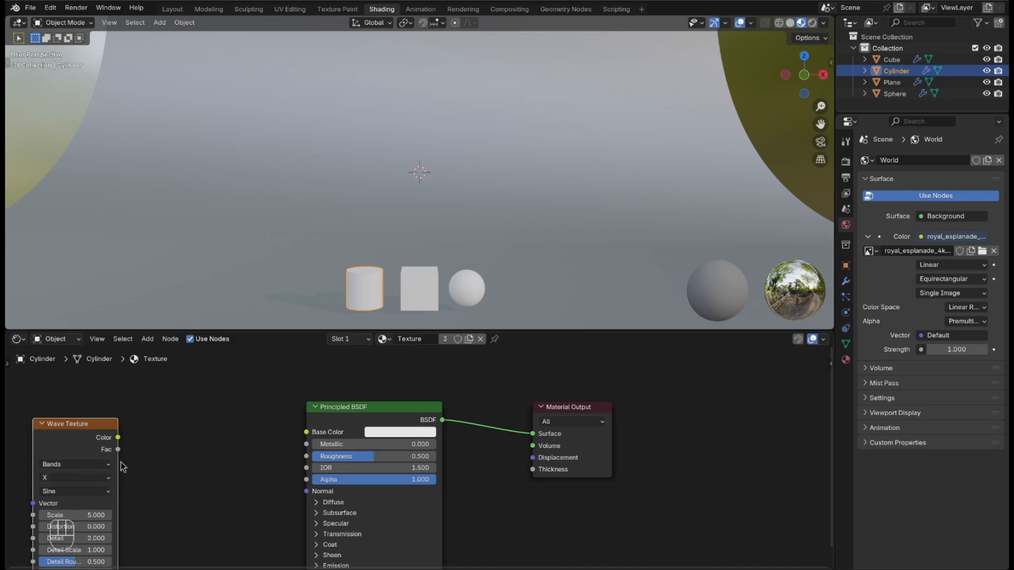
{"action": "left_click_drag", "start_coordinate": [118, 438], "coordinate": [314, 430]}
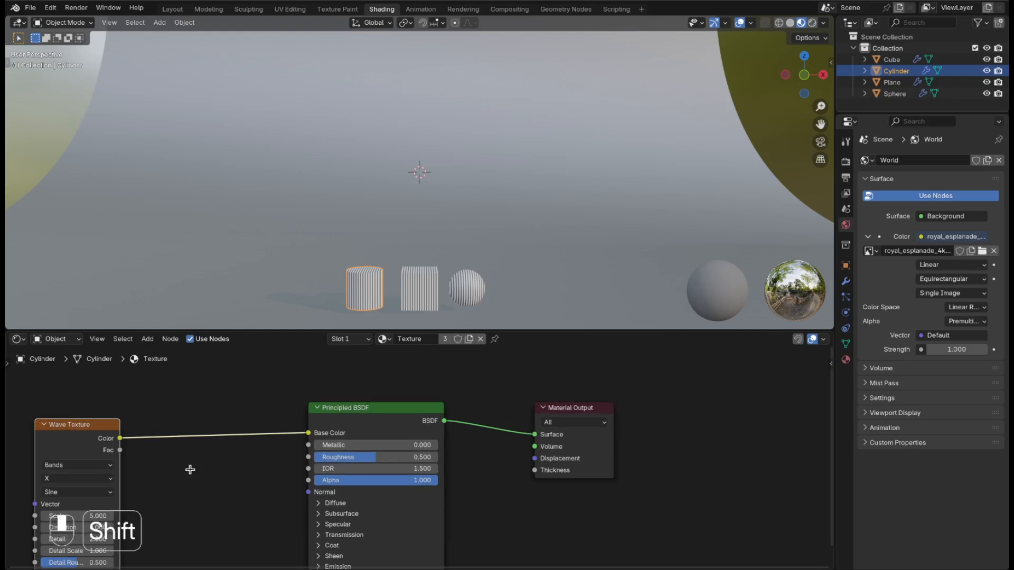
{"action": "middle_click_drag", "start_coordinate": [190, 470], "coordinate": [518, 449], "text": "shift"}
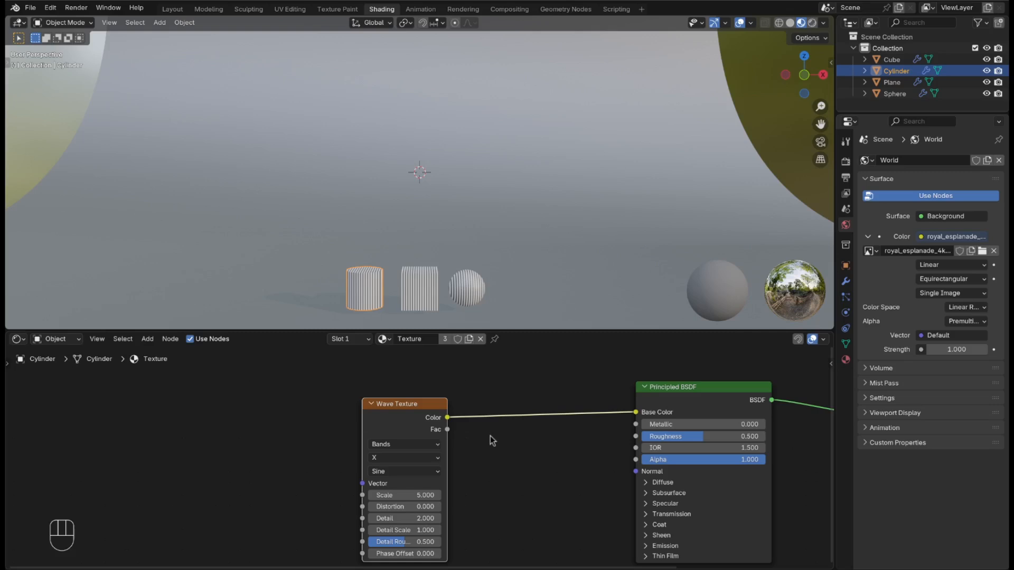
Step: Add Texture Coordinate and Mapping nodes, feeding the Object output into the Mapping node
{"action": "key", "text": "ctrl+t"}
{"action": "scroll", "coordinate": [334, 520], "scroll_direction": "up", "scroll_amount": 1}
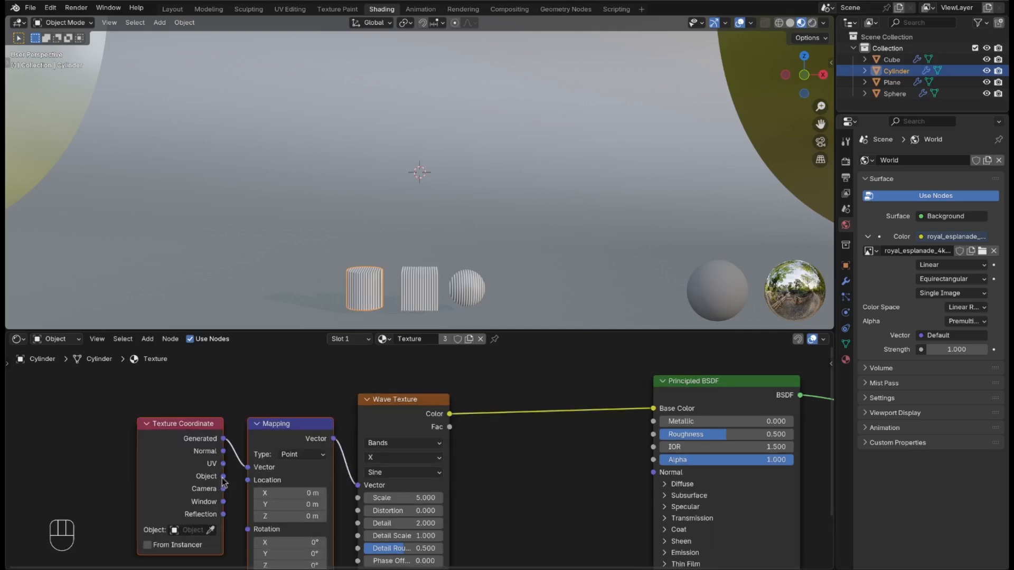
{"action": "left_click_drag", "start_coordinate": [224, 476], "coordinate": [248, 467]}
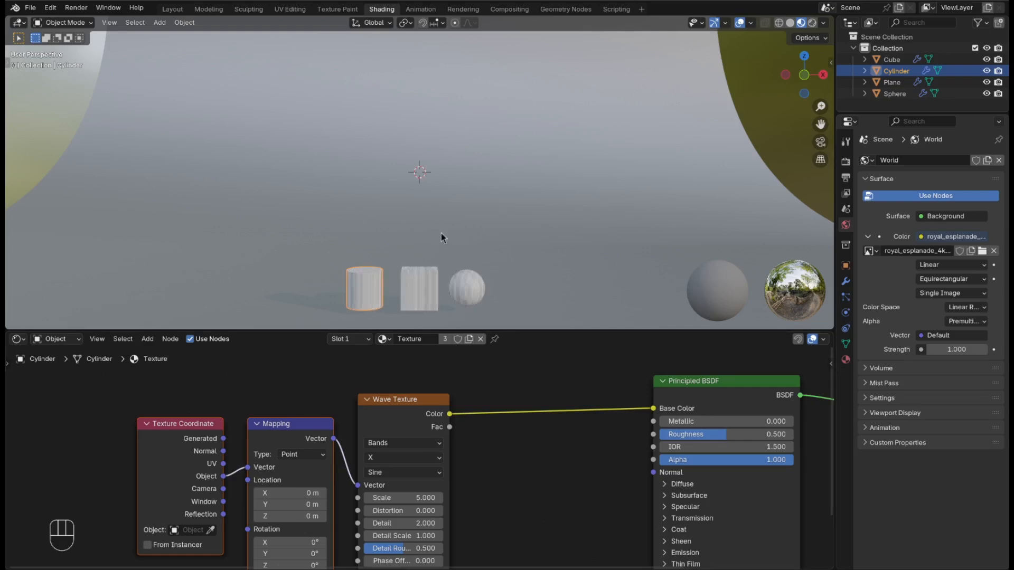
Step: Frame and orbit around the selected cylinder, and pan the node editor to show all nodes
{"action": "key", "text": "KP_Decimal"}
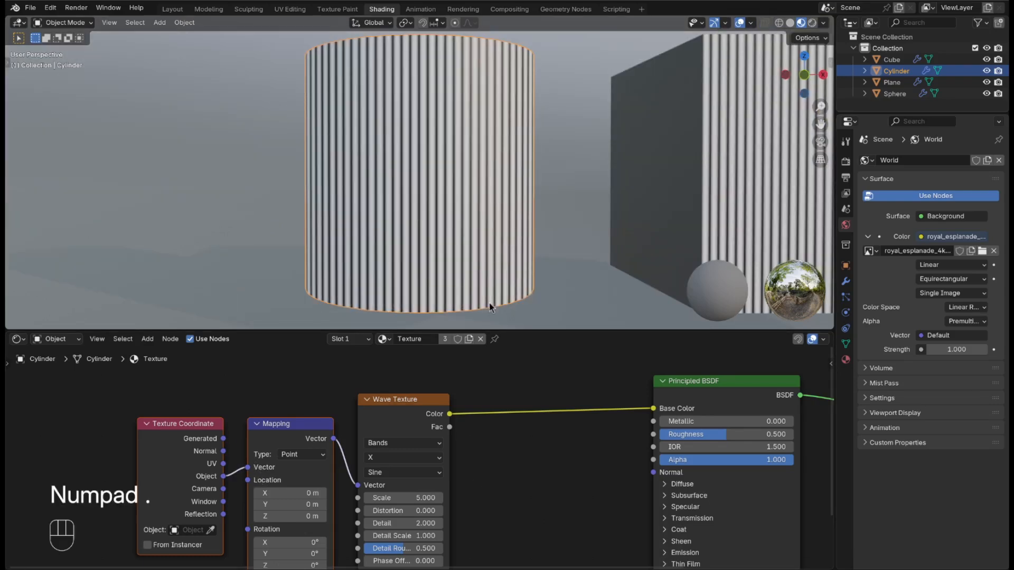
{"action": "middle_click_drag", "start_coordinate": [534, 249], "coordinate": [559, 239]}
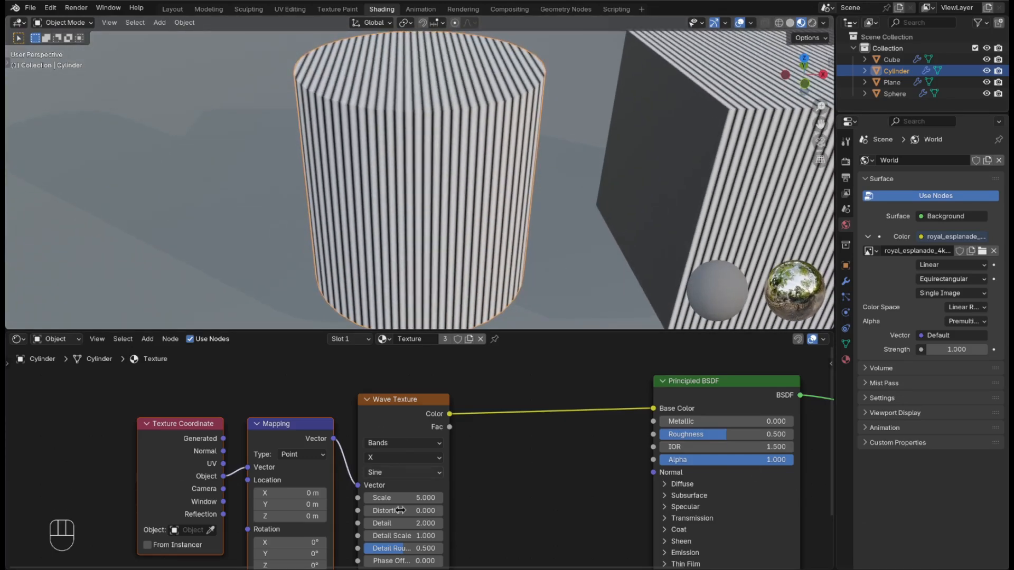
{"action": "middle_click_drag", "start_coordinate": [566, 492], "coordinate": [585, 437], "text": "shift"}
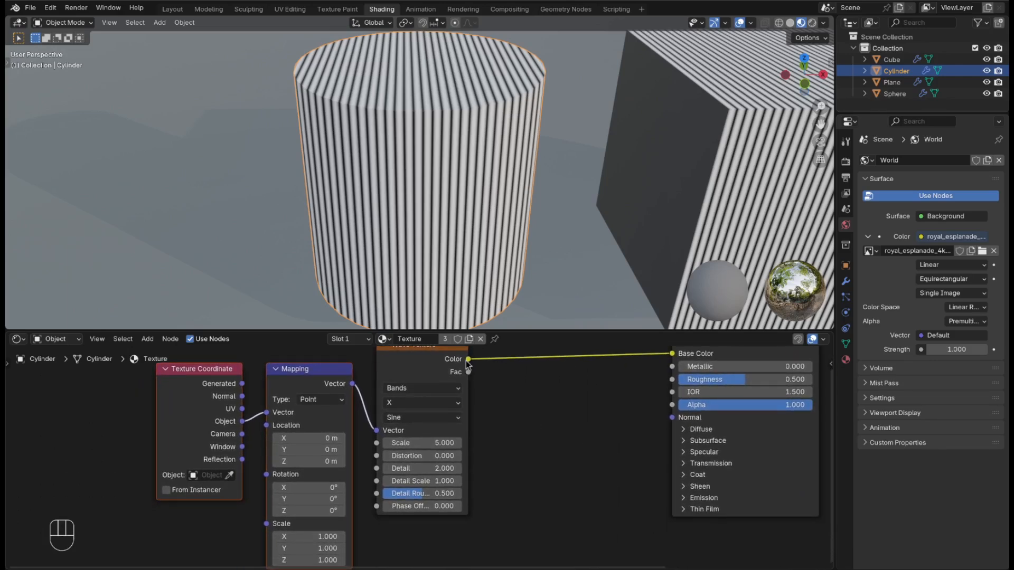
Step: Set the Wave Texture type to Rings with Scale 1.5
{"action": "left_click", "coordinate": [407, 389]}
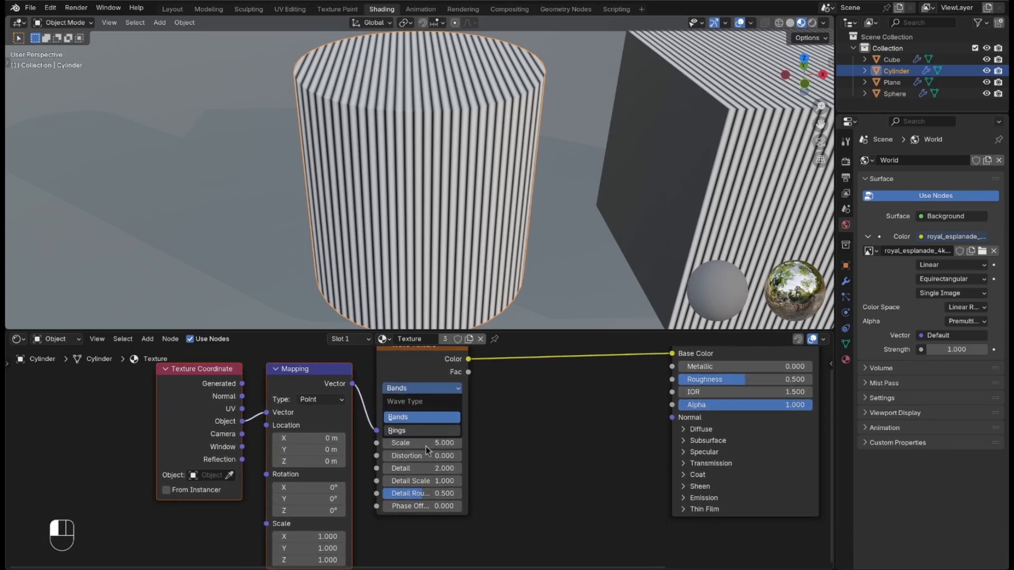
{"action": "left_click", "coordinate": [434, 430]}
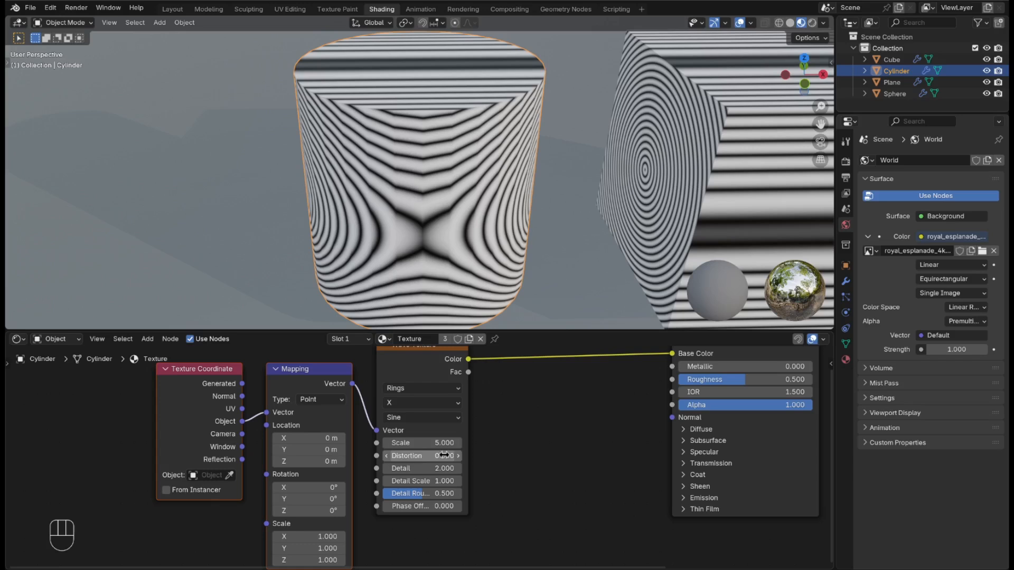
{"action": "left_click", "coordinate": [444, 443]}
{"action": "type", "text": "1"}
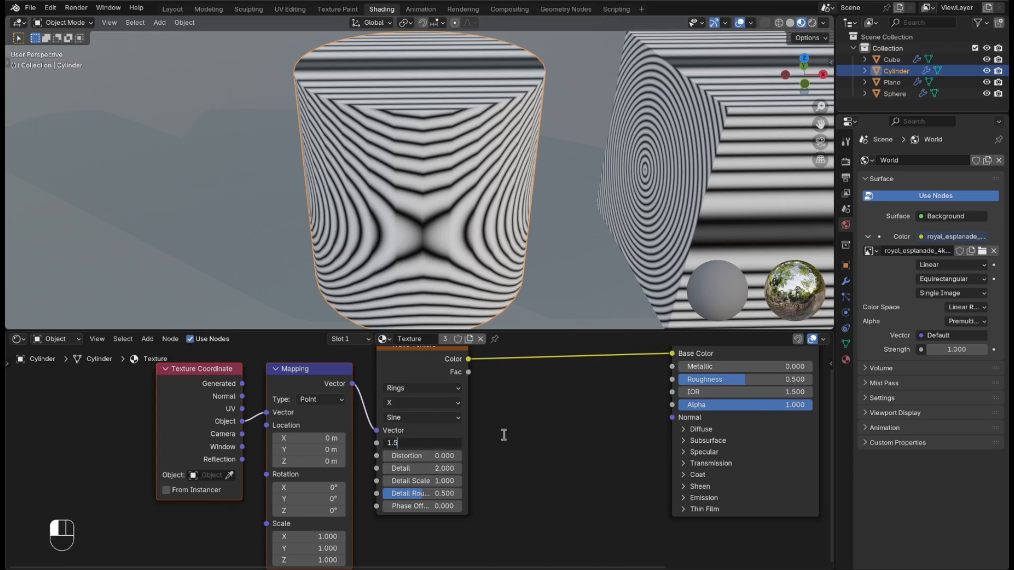
{"action": "type", "text": ".5"}
{"action": "key", "text": "Return"}
{"action": "scroll", "coordinate": [505, 436], "scroll_direction": "up", "scroll_amount": 1}
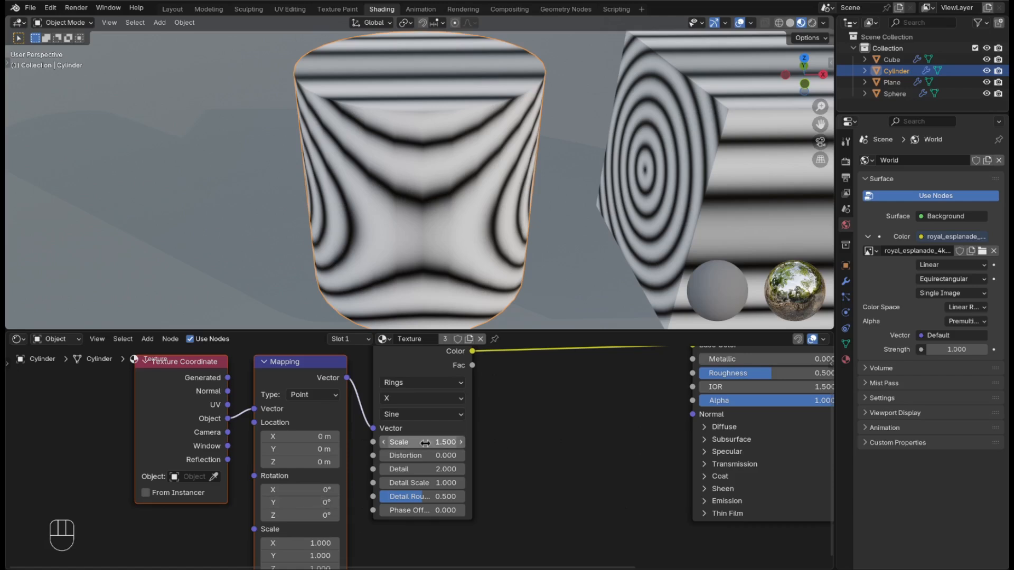
Step: Set Wave Texture Distortion to 15, Detail to 0 and Detail Roughness to 0
{"action": "left_click", "coordinate": [407, 457]}
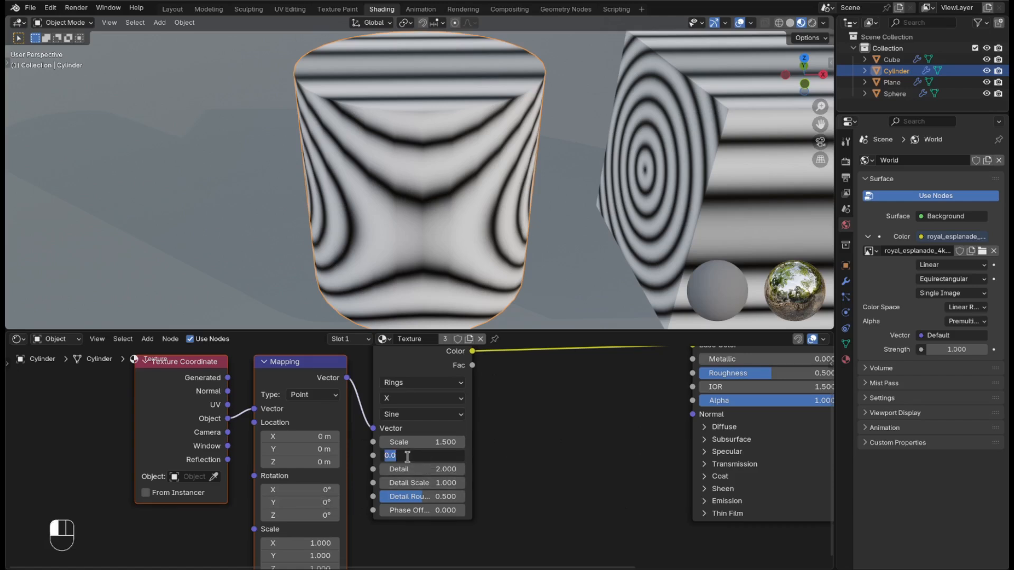
{"action": "type", "text": "15"}
{"action": "key", "text": "Return"}
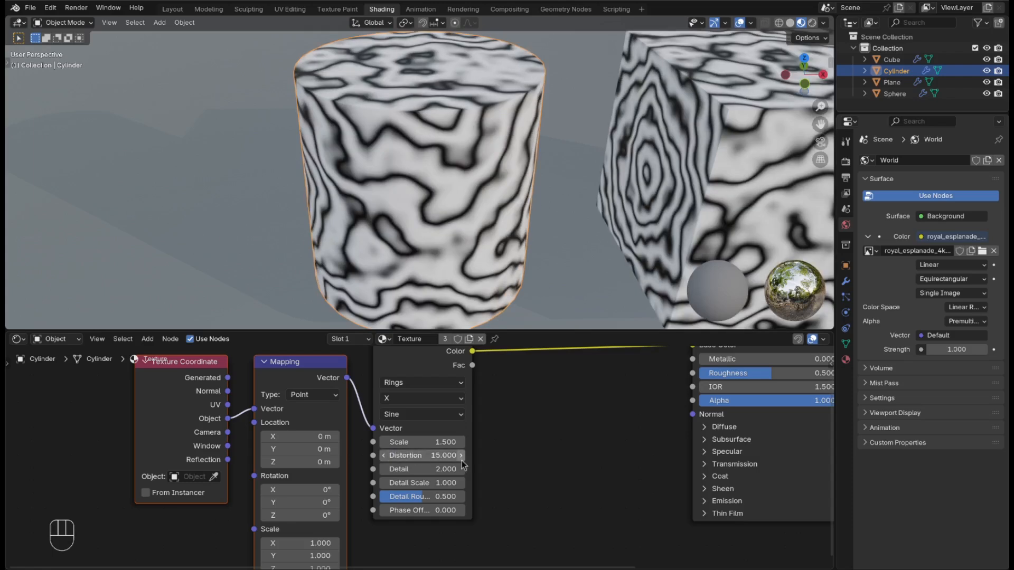
{"action": "left_click", "coordinate": [415, 469]}
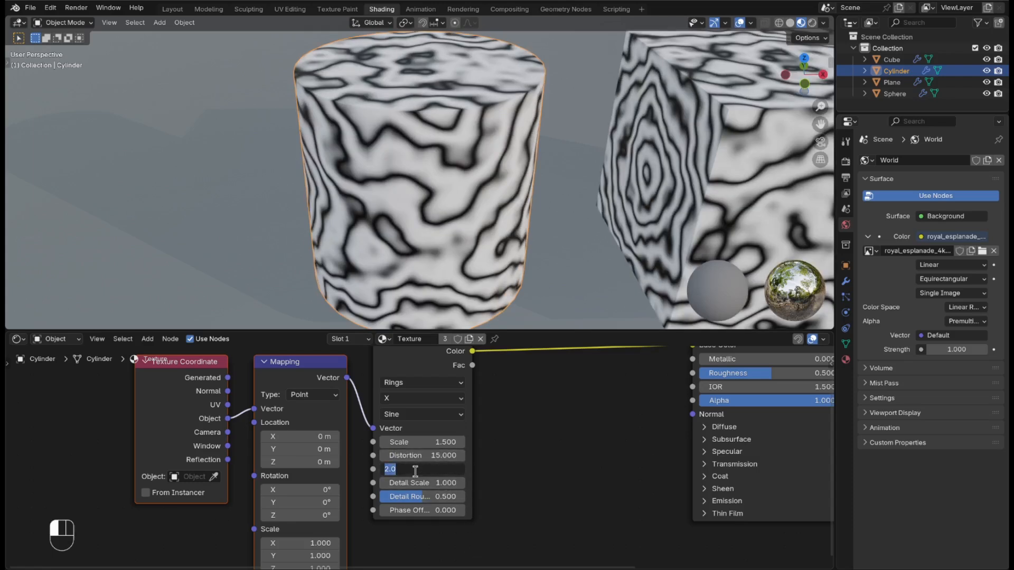
{"action": "type", "text": "0"}
{"action": "key", "text": "Return"}
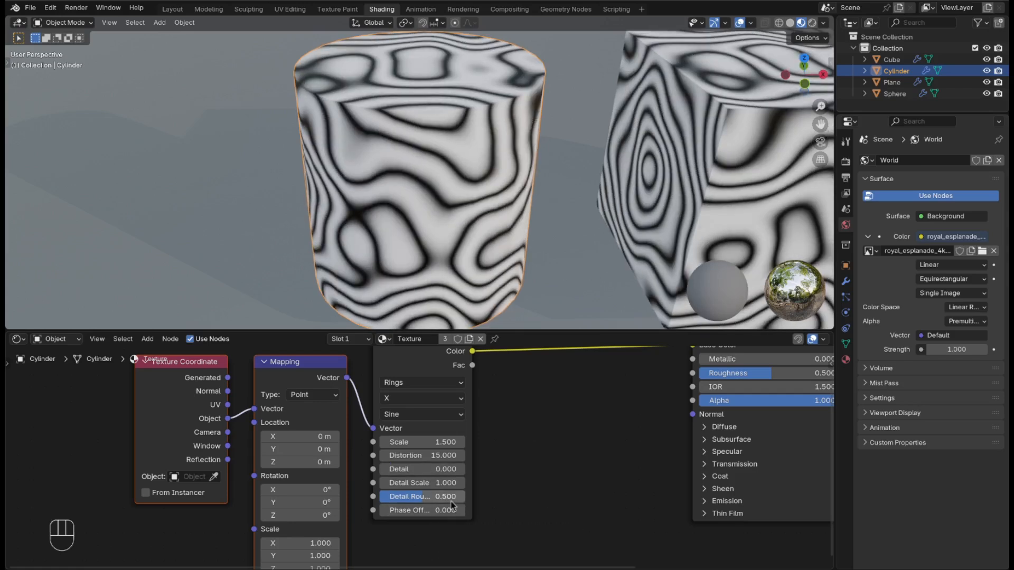
{"action": "left_click", "coordinate": [443, 498]}
{"action": "type", "text": "0"}
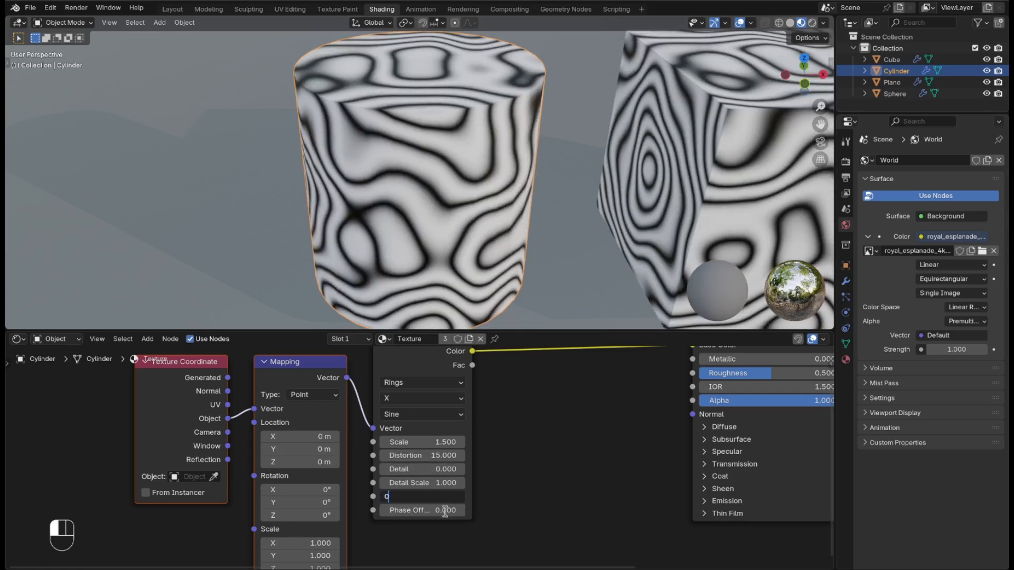
{"action": "key", "text": "Return"}
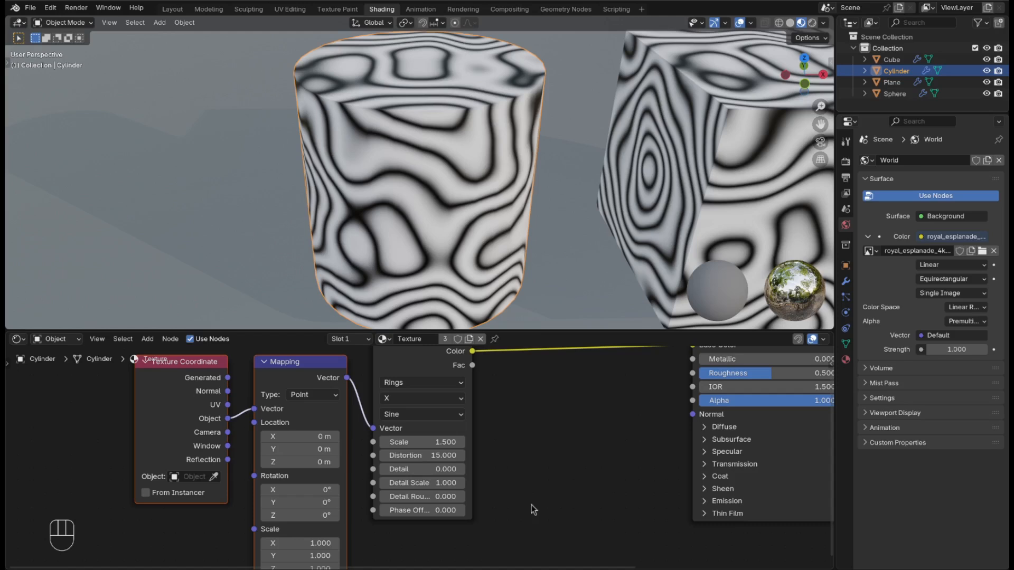
{"action": "middle_click_drag", "start_coordinate": [622, 415], "coordinate": [460, 480], "text": "shift"}
Step: Search 'colo' for a Color Ramp node and drop it onto the Wave Texture–BSDF link
{"action": "key", "text": "shift+a"}
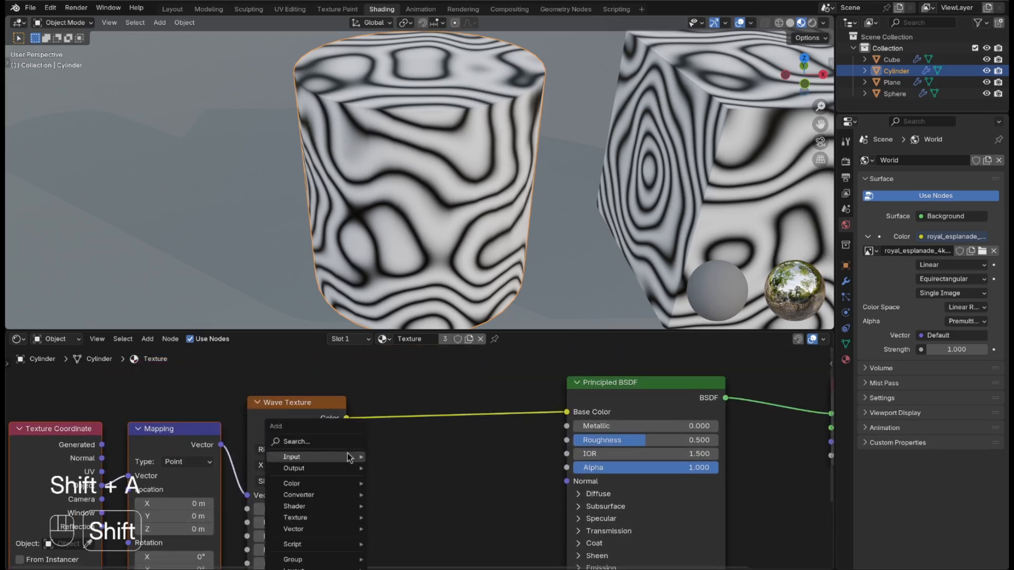
{"action": "mouse_move", "coordinate": [359, 455]}
{"action": "left_click", "coordinate": [320, 442]}
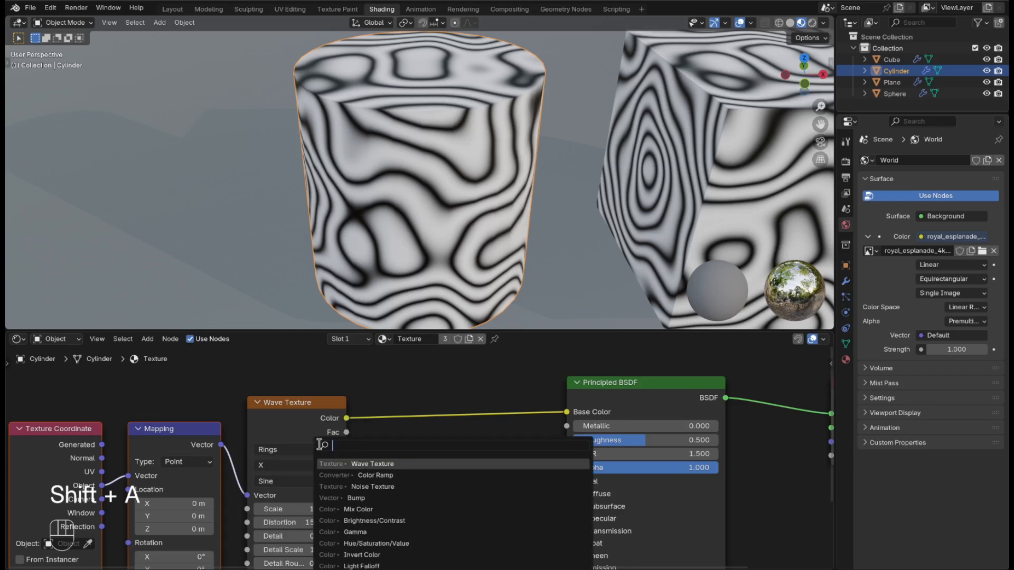
{"action": "type", "text": "c"}
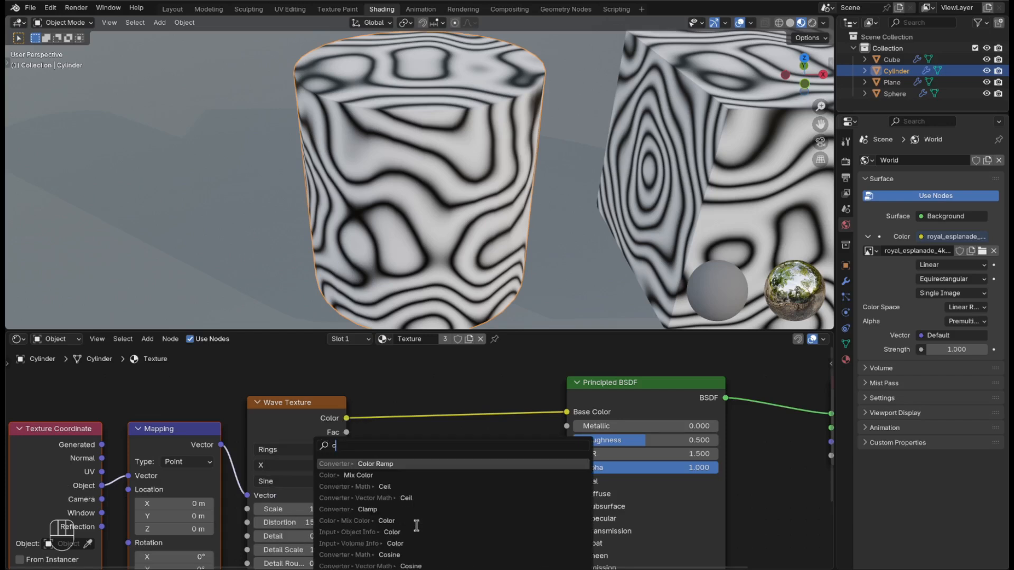
{"action": "type", "text": "ol"}
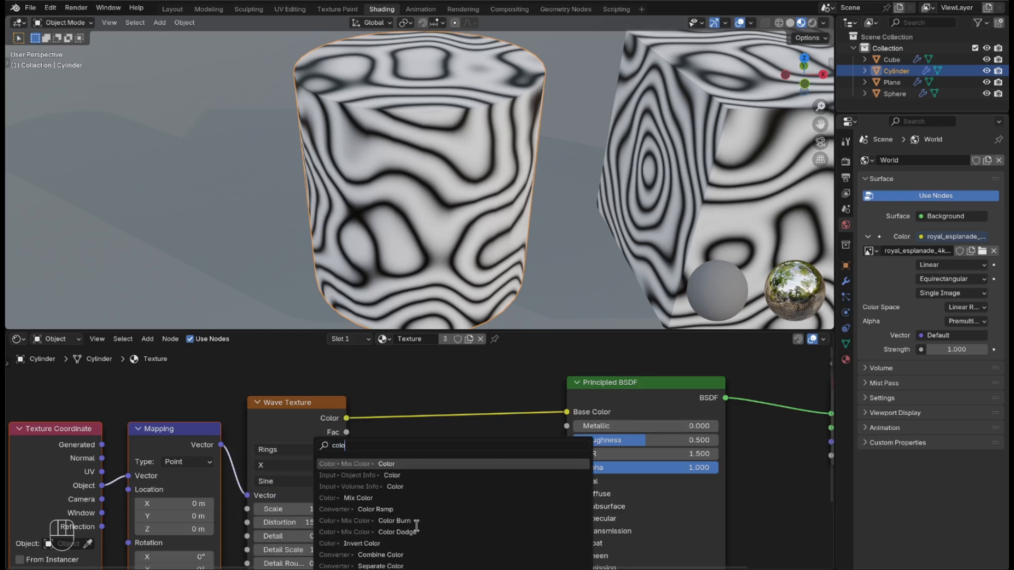
{"action": "type", "text": "o"}
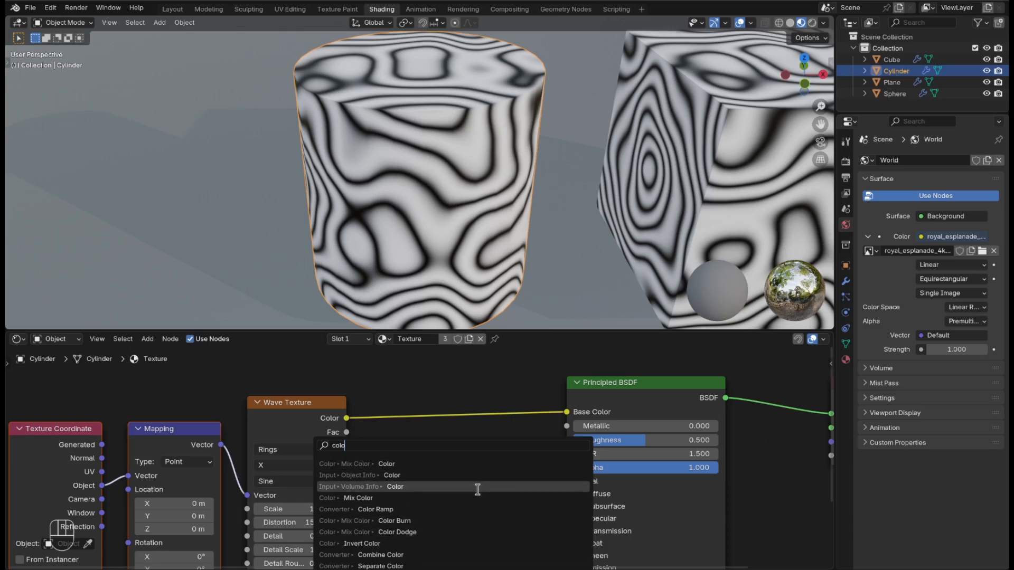
{"action": "left_click", "coordinate": [465, 511]}
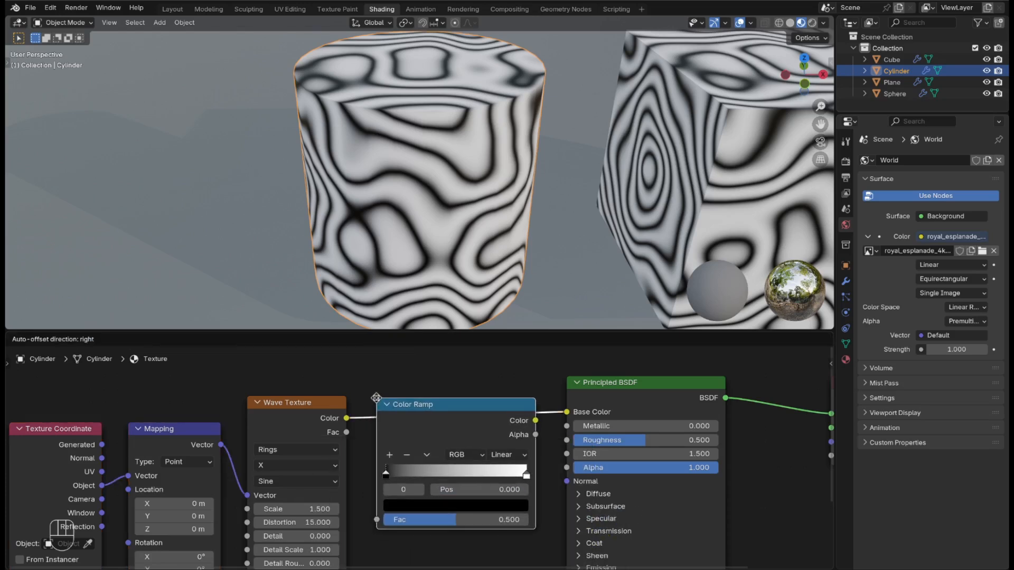
{"action": "left_click", "coordinate": [376, 402]}
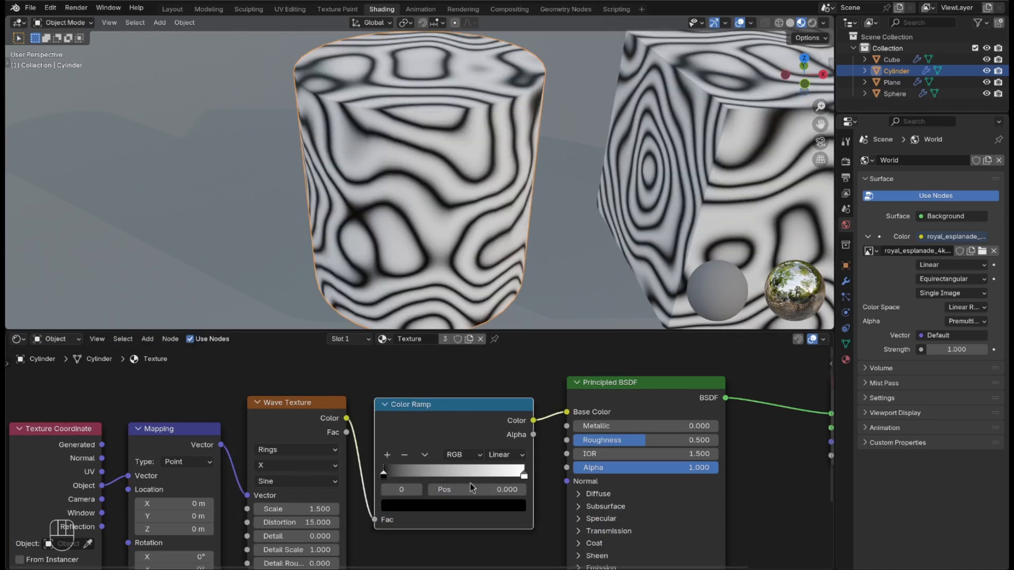
Step: Add a middle ramp stop and bunch stops between about 0.68 and 0.79, then open the white swatch
{"action": "left_click", "coordinate": [388, 455]}
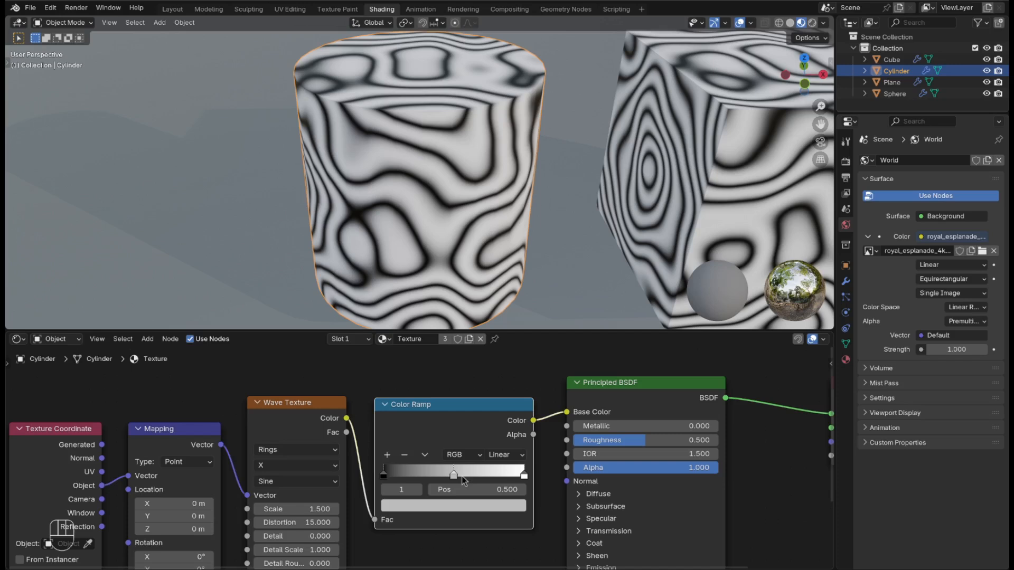
{"action": "mouse_move", "coordinate": [459, 476]}
{"action": "left_mouse_down"}
{"action": "mouse_move", "coordinate": [509, 477]}
{"action": "mouse_move", "coordinate": [492, 488]}
{"action": "left_mouse_up"}
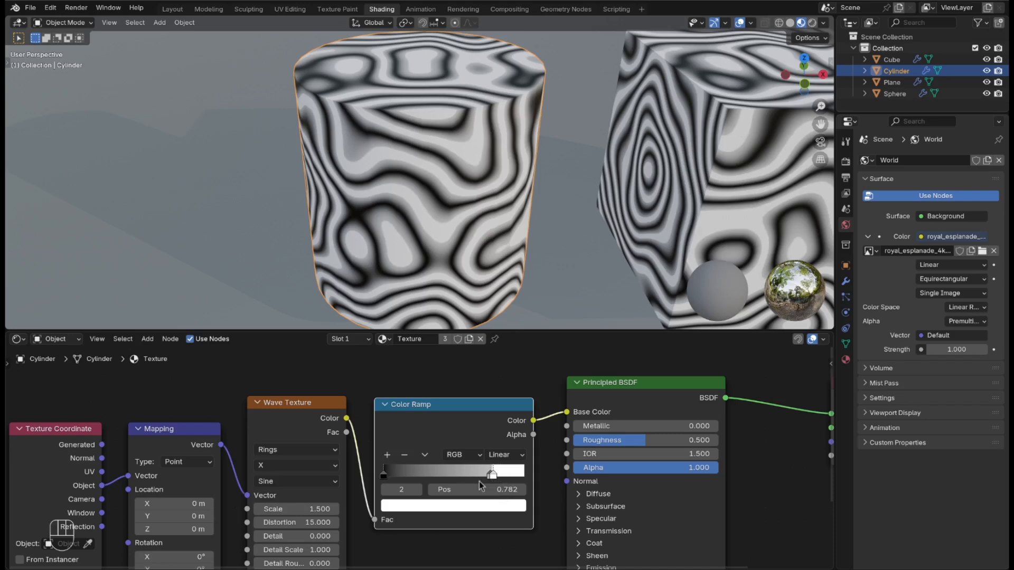
{"action": "left_click_drag", "start_coordinate": [383, 471], "coordinate": [483, 492]}
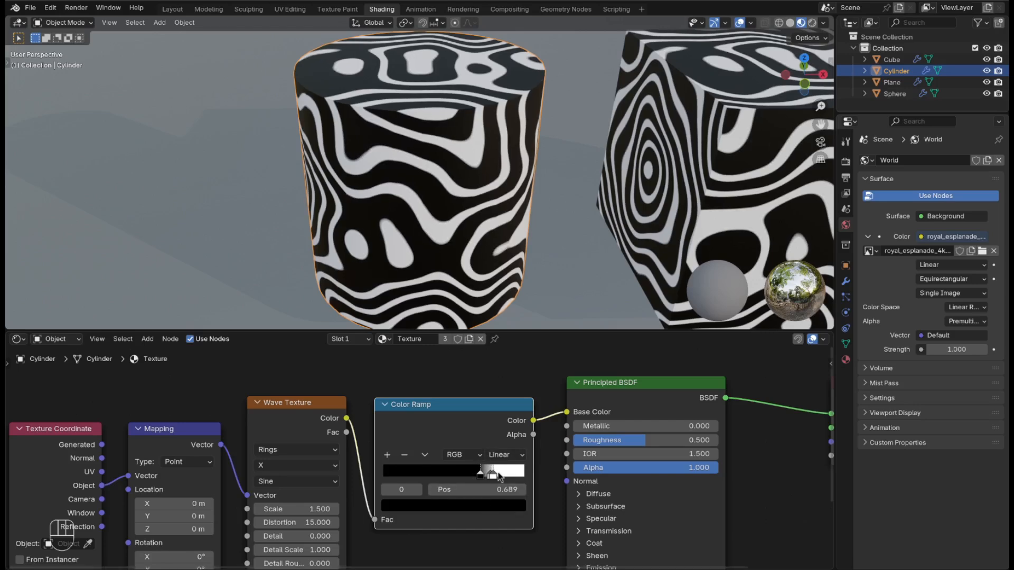
{"action": "key", "text": "ctrl+z"}
{"action": "scroll", "coordinate": [540, 522], "scroll_direction": "up", "scroll_amount": 2}
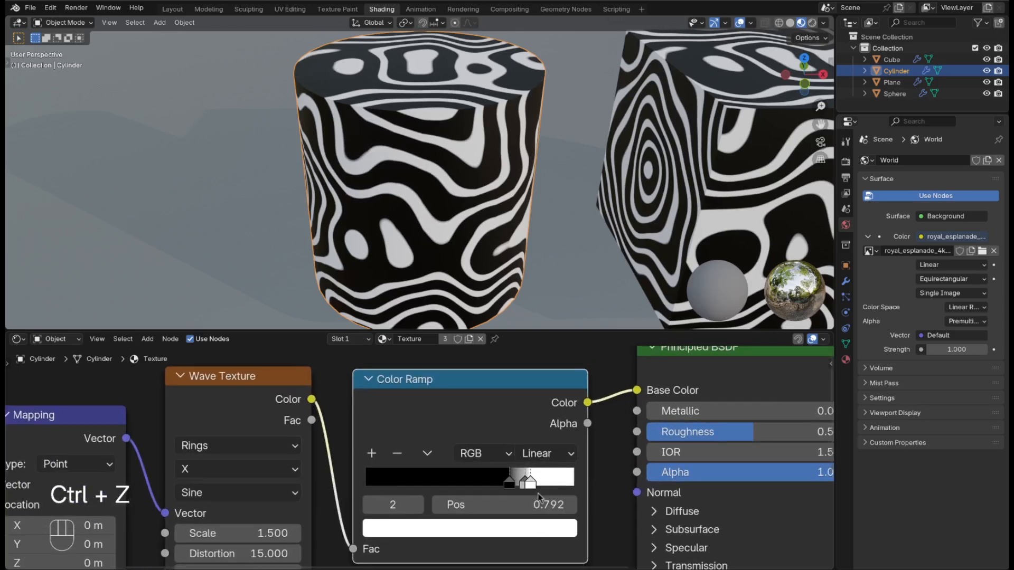
{"action": "left_click", "coordinate": [522, 536]}
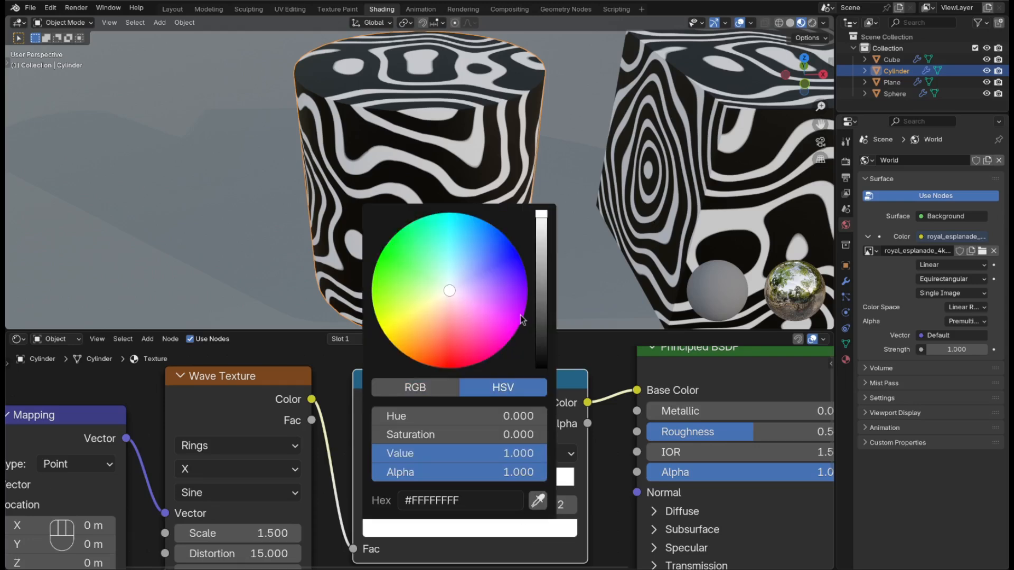
Step: Make the white ramp stop blue and tint the 0.766 middle stop pale lavender (#8E84BC)
{"action": "left_click", "coordinate": [521, 262]}
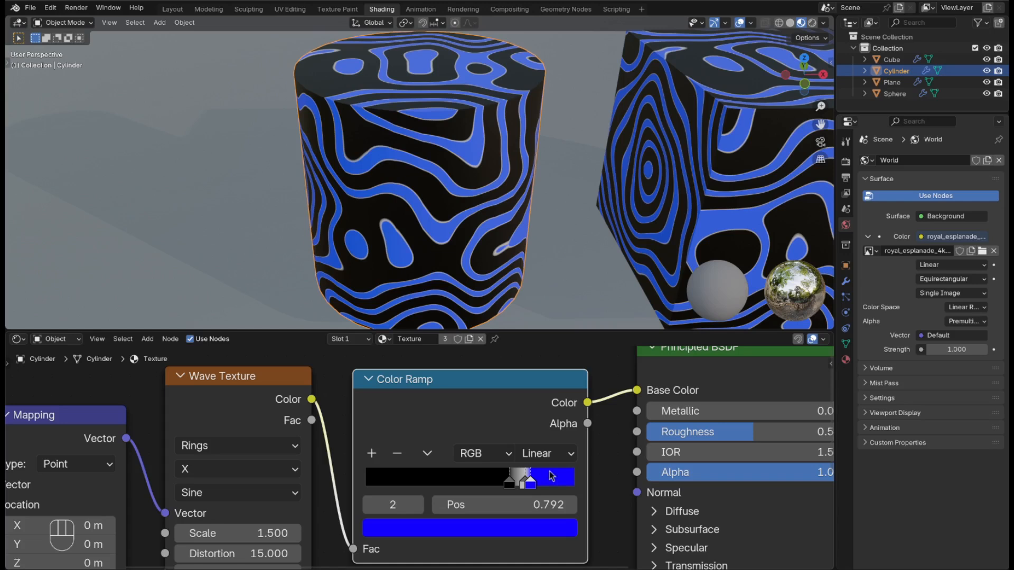
{"action": "left_click", "coordinate": [521, 483]}
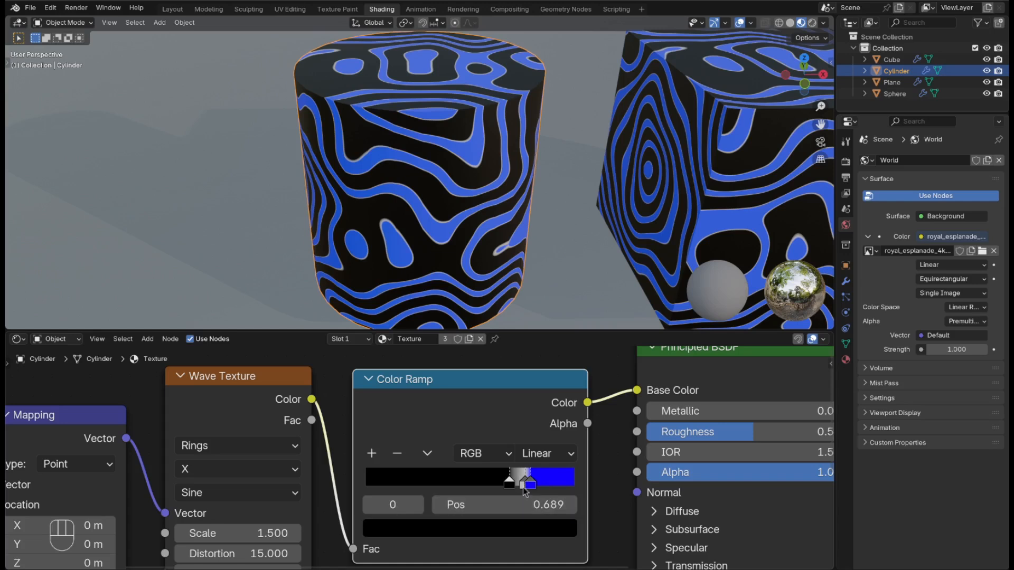
{"action": "left_click", "coordinate": [523, 482]}
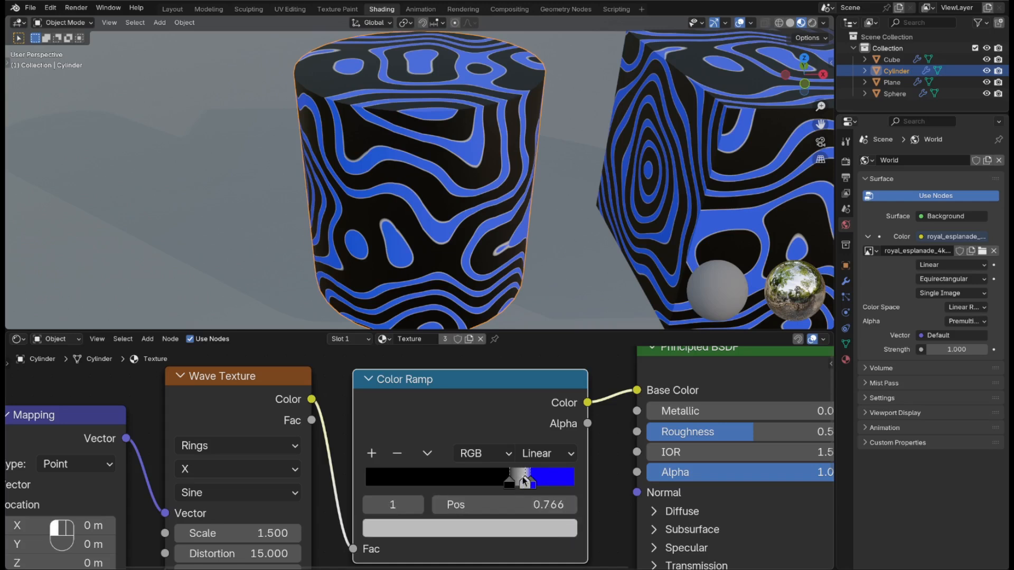
{"action": "left_click", "coordinate": [513, 529]}
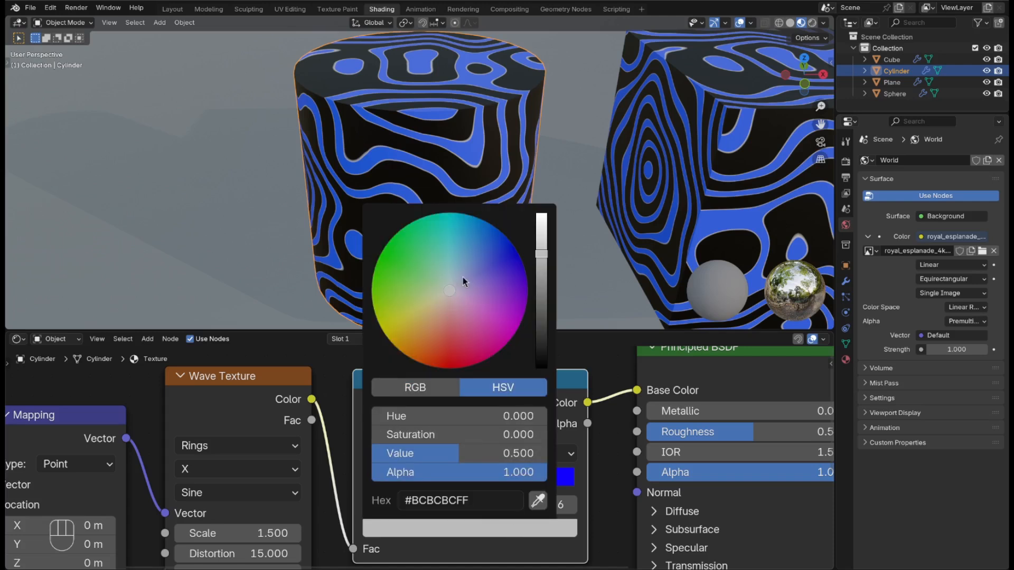
{"action": "left_click", "coordinate": [471, 288]}
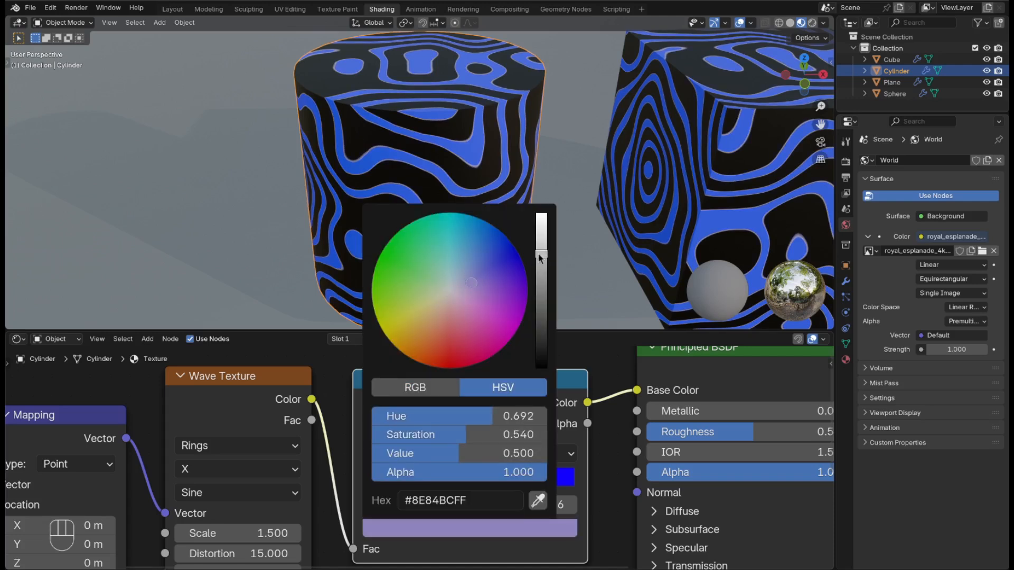
{"action": "left_click_drag", "start_coordinate": [540, 257], "coordinate": [540, 217]}
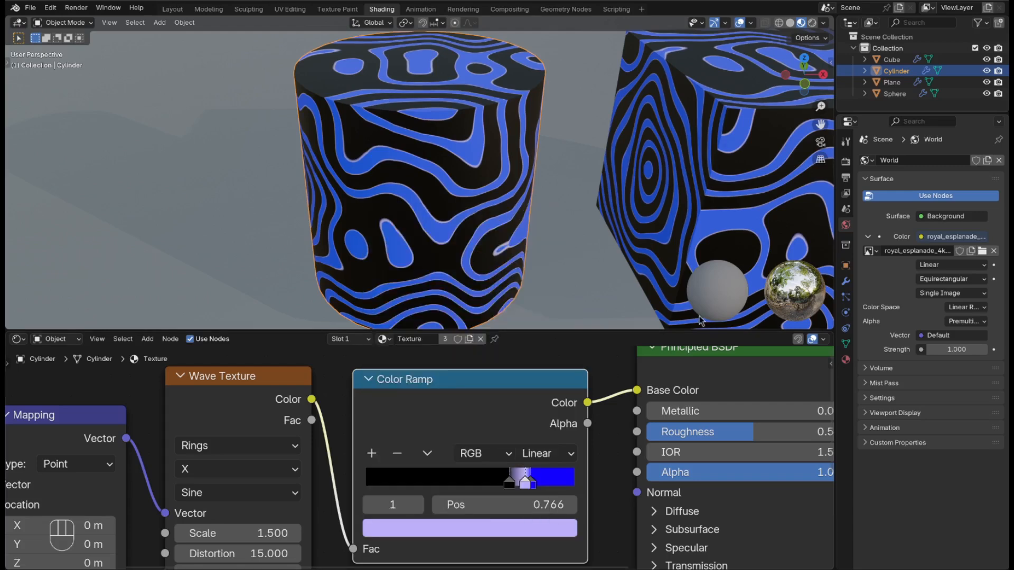
{"action": "scroll", "coordinate": [470, 464], "scroll_direction": "down", "scroll_amount": 5}
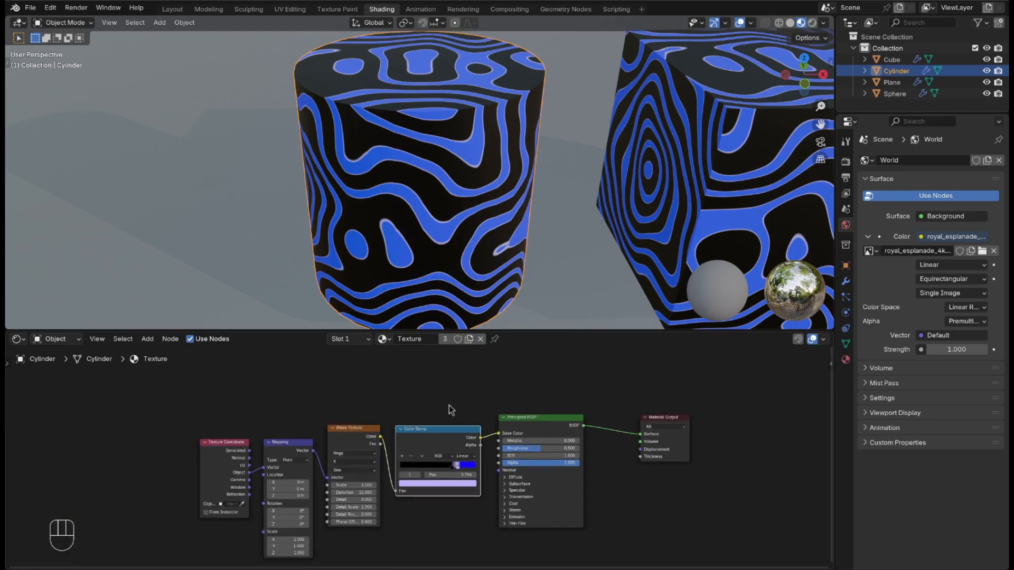
Step: Add a Noise Texture fed by Object texture coordinates and preview it on the objects
{"action": "middle_click_drag", "start_coordinate": [412, 396], "coordinate": [396, 510], "text": "shift"}
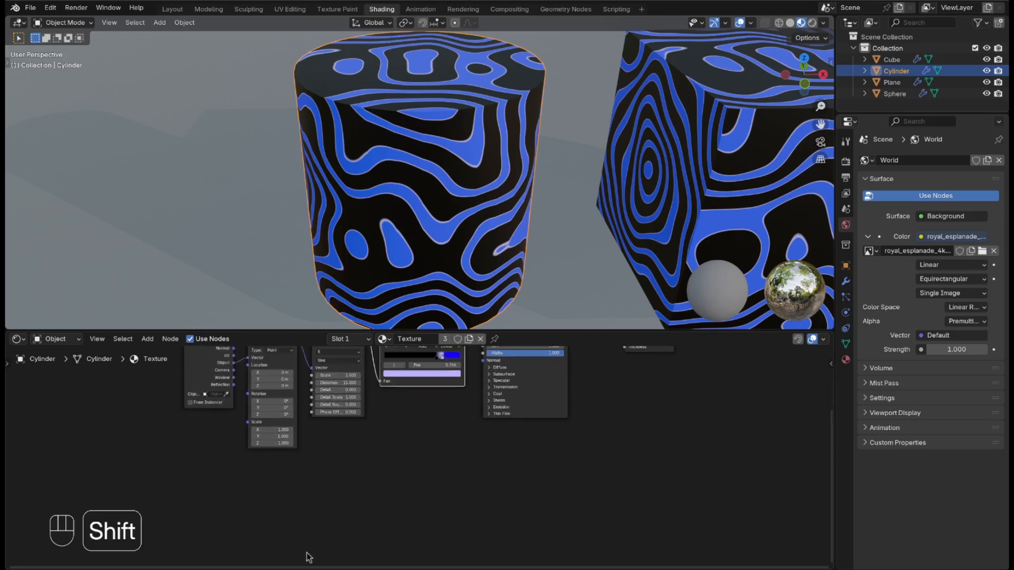
{"action": "key", "text": "shift+a"}
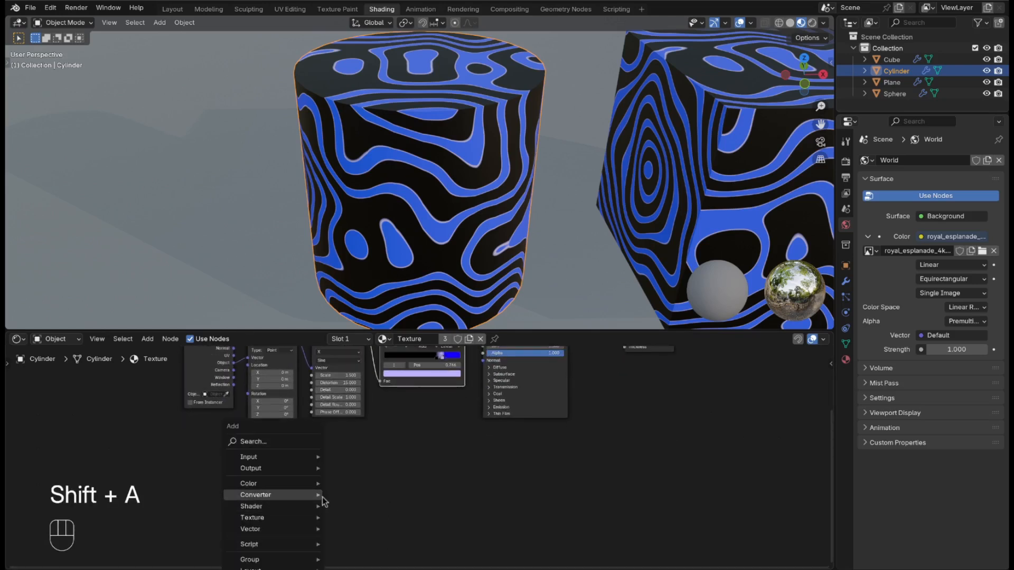
{"action": "left_click", "coordinate": [298, 445]}
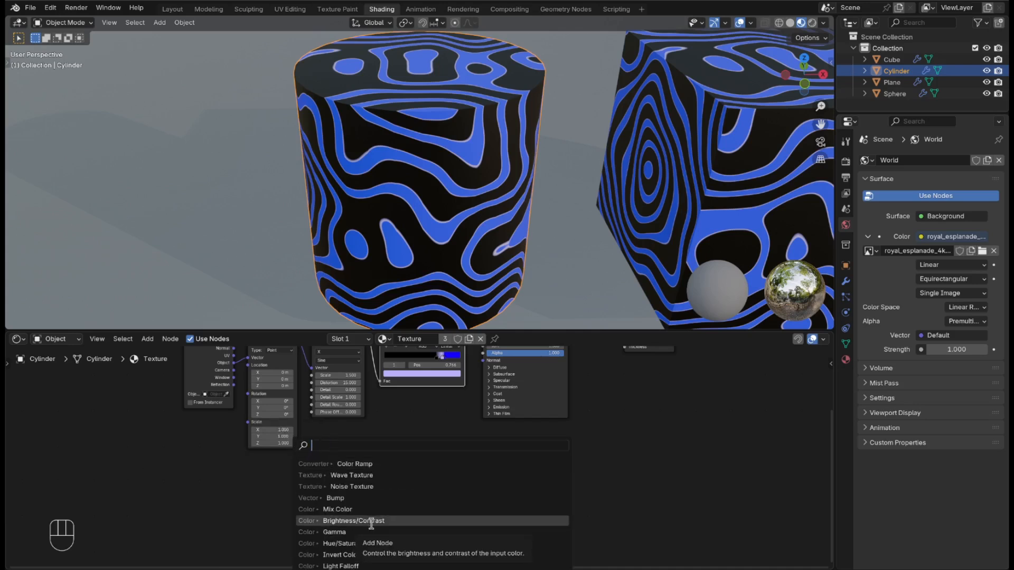
{"action": "type", "text": "noi"}
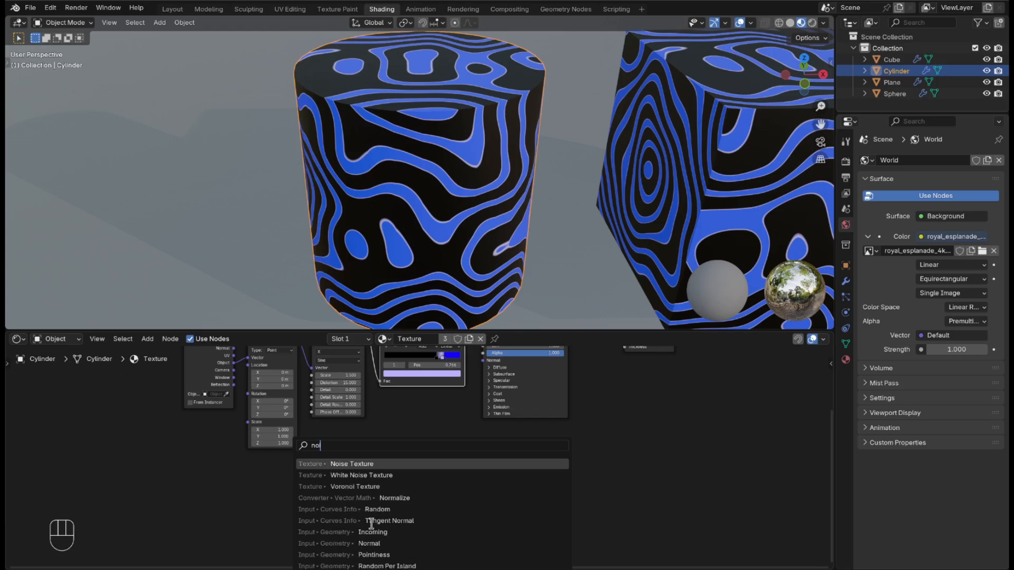
{"action": "left_click", "coordinate": [426, 464]}
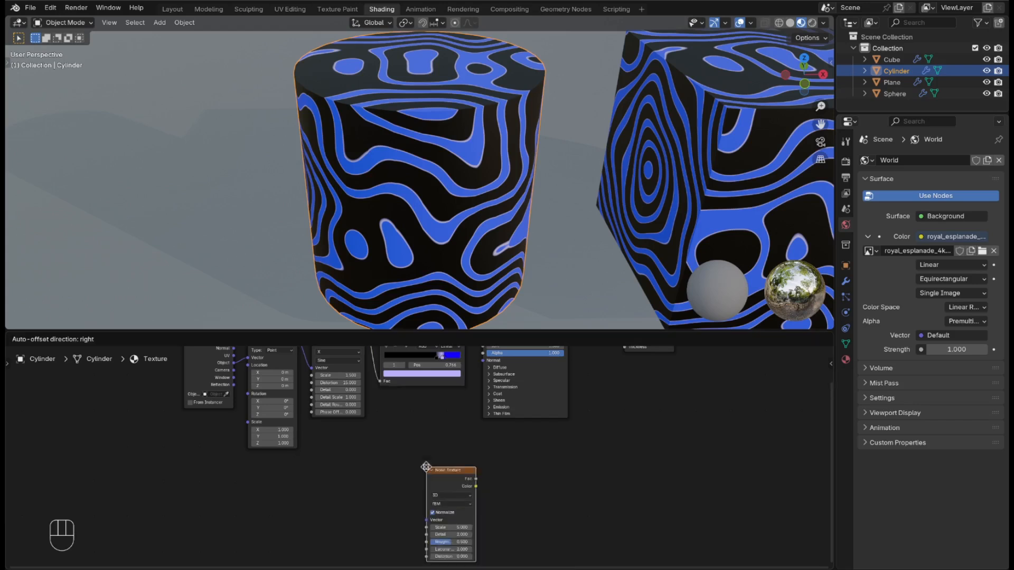
{"action": "left_click", "coordinate": [293, 465]}
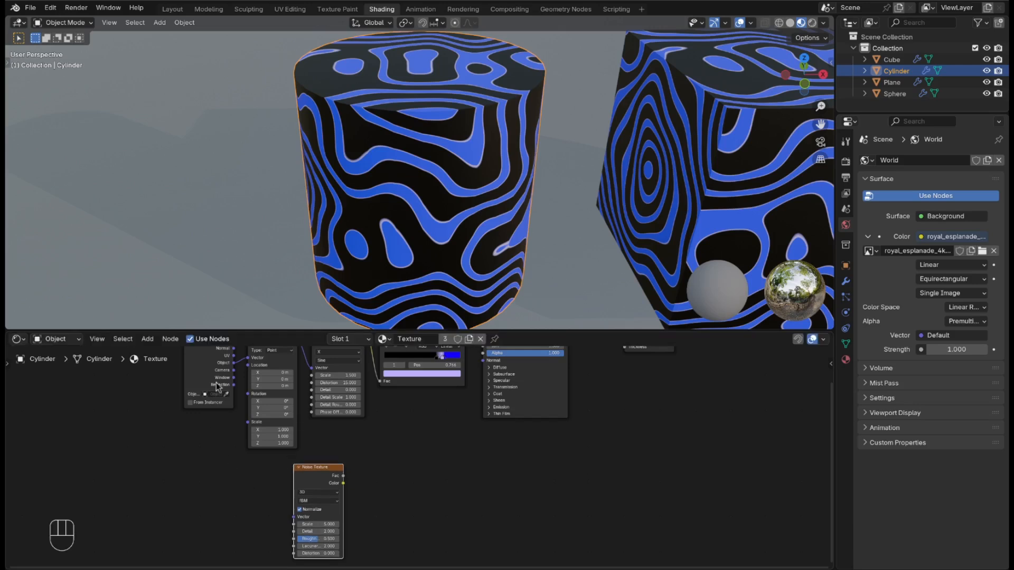
{"action": "left_click_drag", "start_coordinate": [234, 364], "coordinate": [294, 517]}
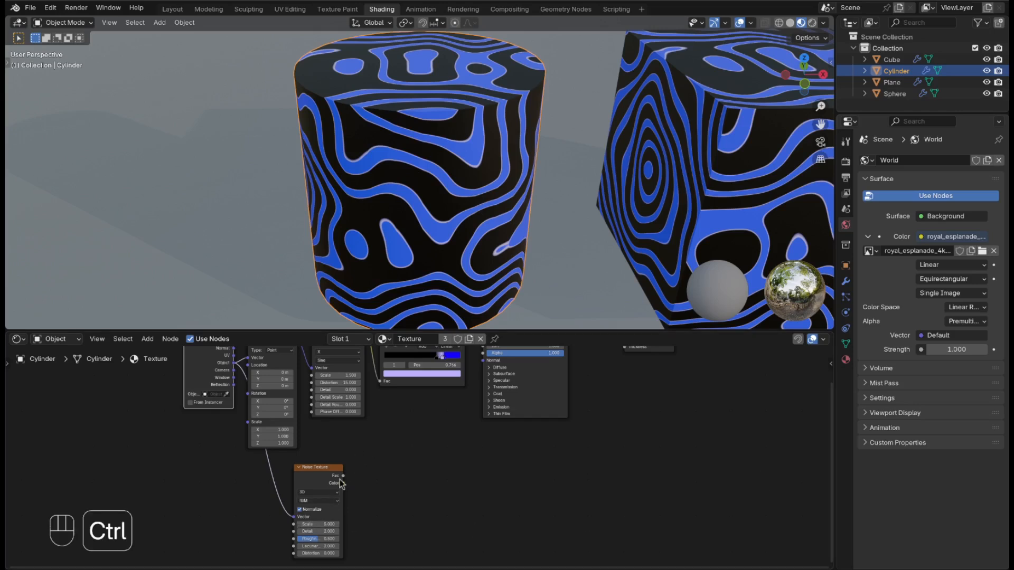
{"action": "left_click", "coordinate": [321, 468], "text": "ctrl+shift"}
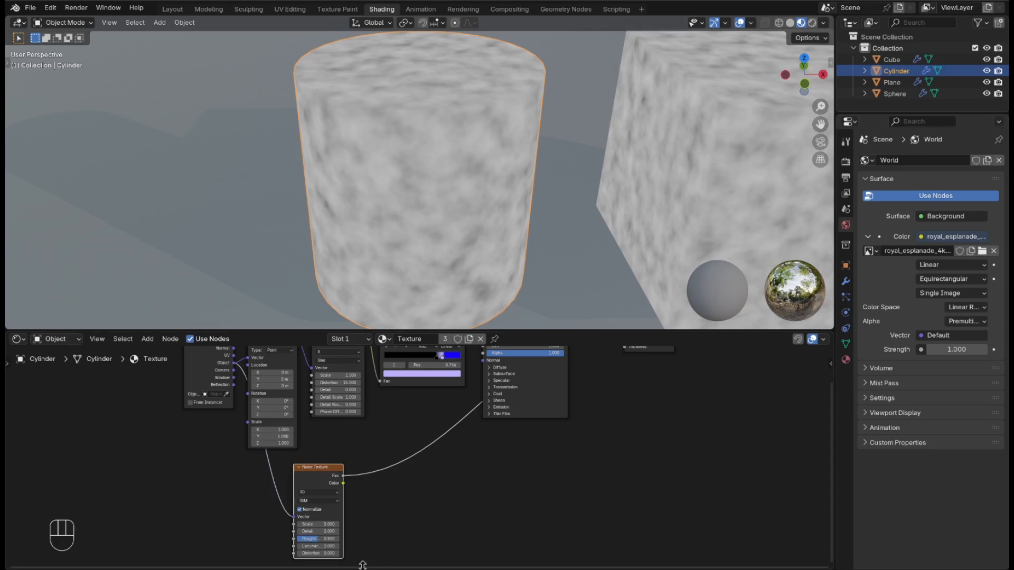
Step: Set the Noise Texture's Scale to 15
{"action": "scroll", "coordinate": [363, 528], "scroll_direction": "up", "scroll_amount": 2}
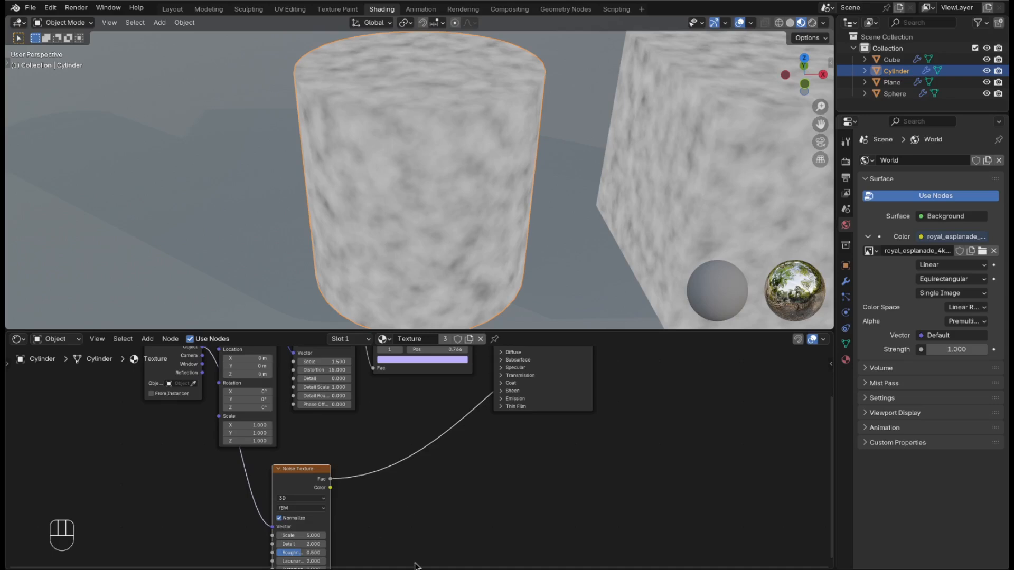
{"action": "middle_click_drag", "start_coordinate": [449, 521], "coordinate": [439, 432], "text": "shift"}
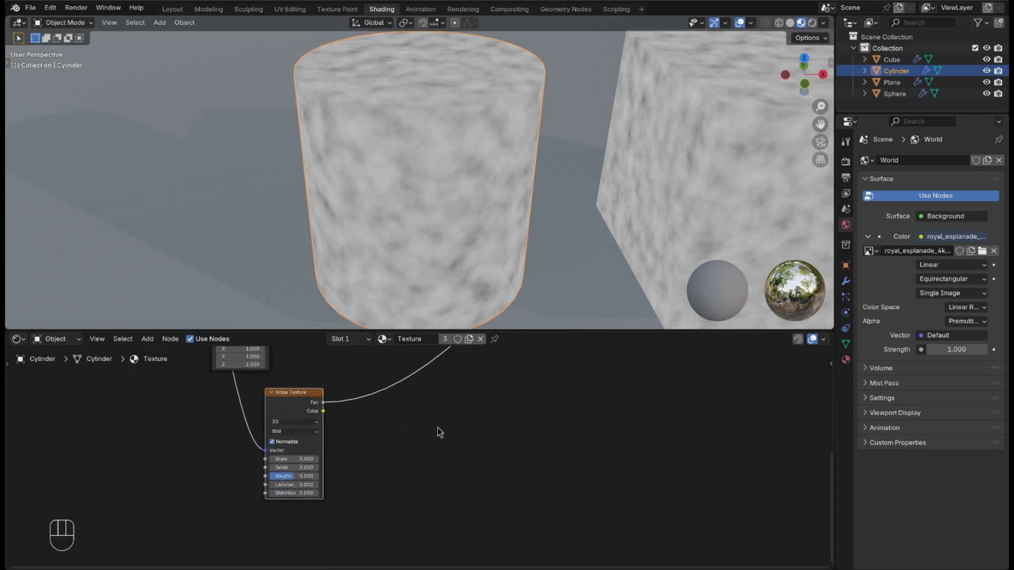
{"action": "scroll", "coordinate": [227, 445], "scroll_direction": "up", "scroll_amount": 1}
{"action": "scroll", "coordinate": [227, 444], "scroll_direction": "up", "scroll_amount": 2}
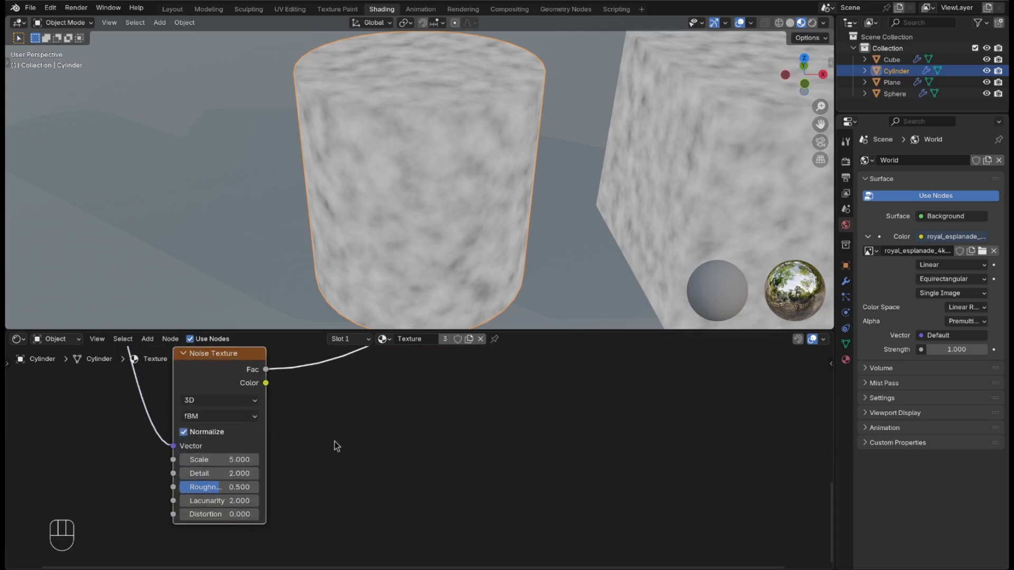
{"action": "middle_click_drag", "start_coordinate": [335, 441], "coordinate": [310, 468], "text": "shift"}
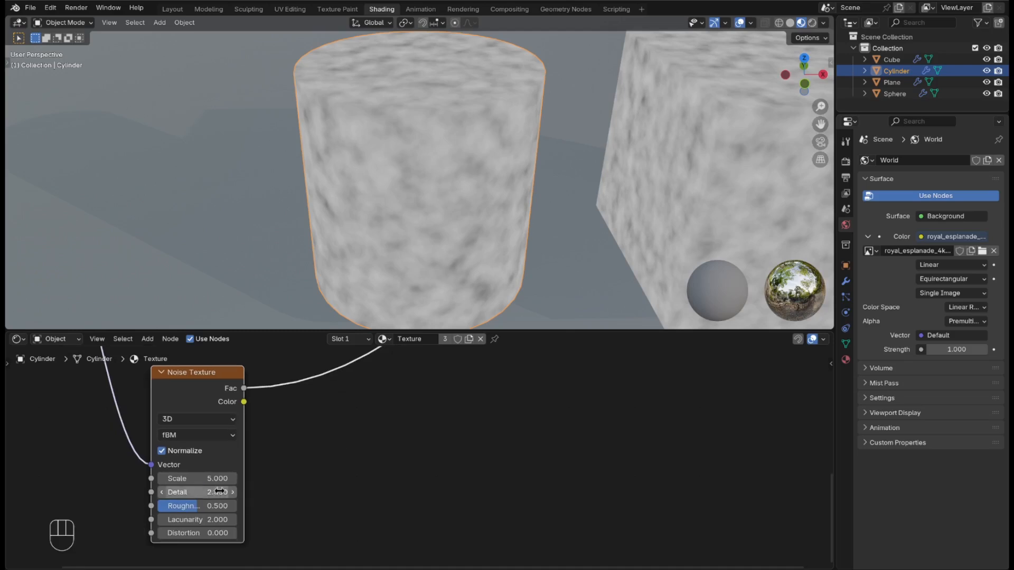
{"action": "left_click", "coordinate": [214, 478]}
{"action": "type", "text": "1"}
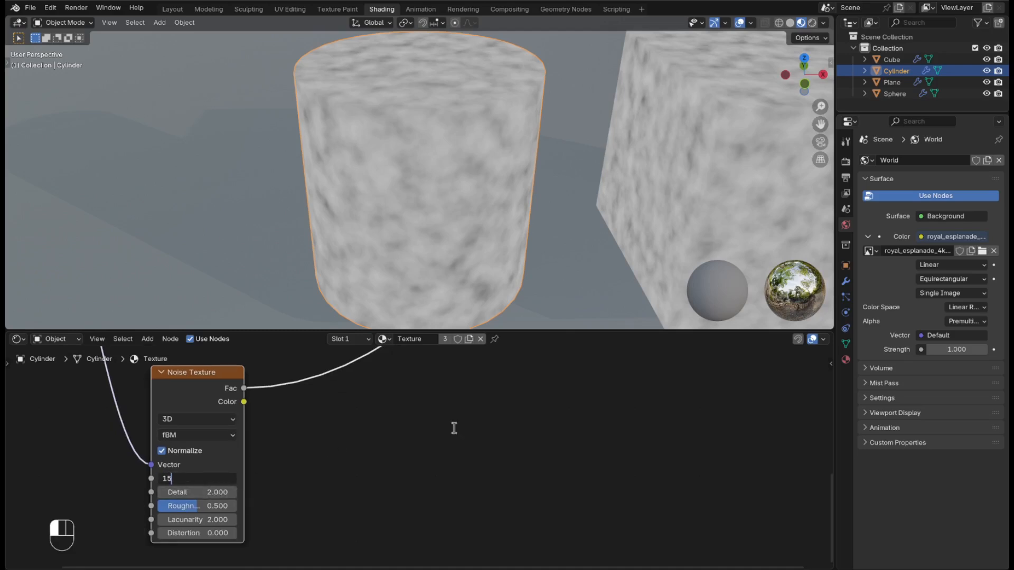
{"action": "type", "text": "5"}
{"action": "left_click", "coordinate": [454, 428]}
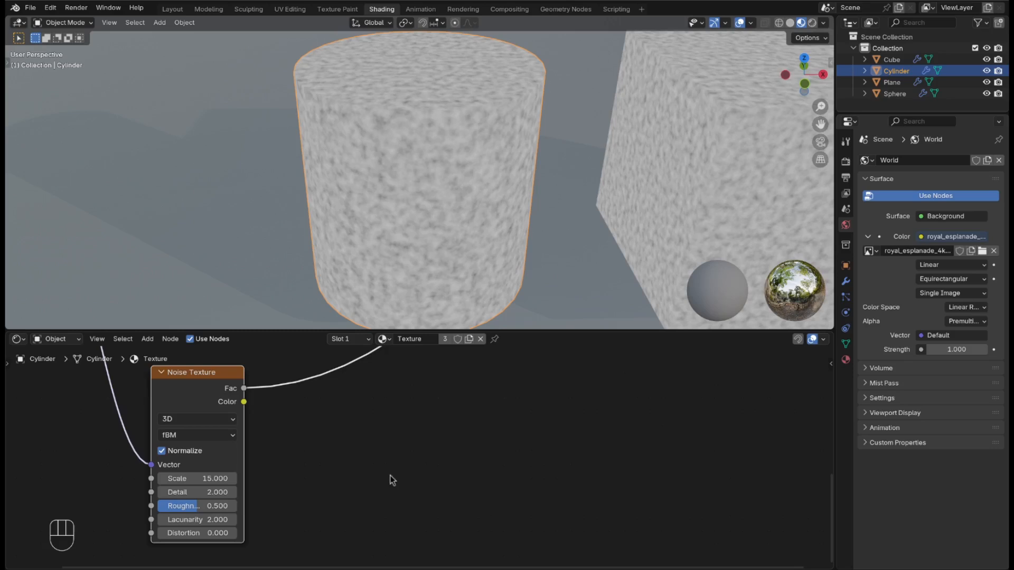
{"action": "middle_click_drag", "start_coordinate": [397, 470], "coordinate": [268, 365], "text": "shift"}
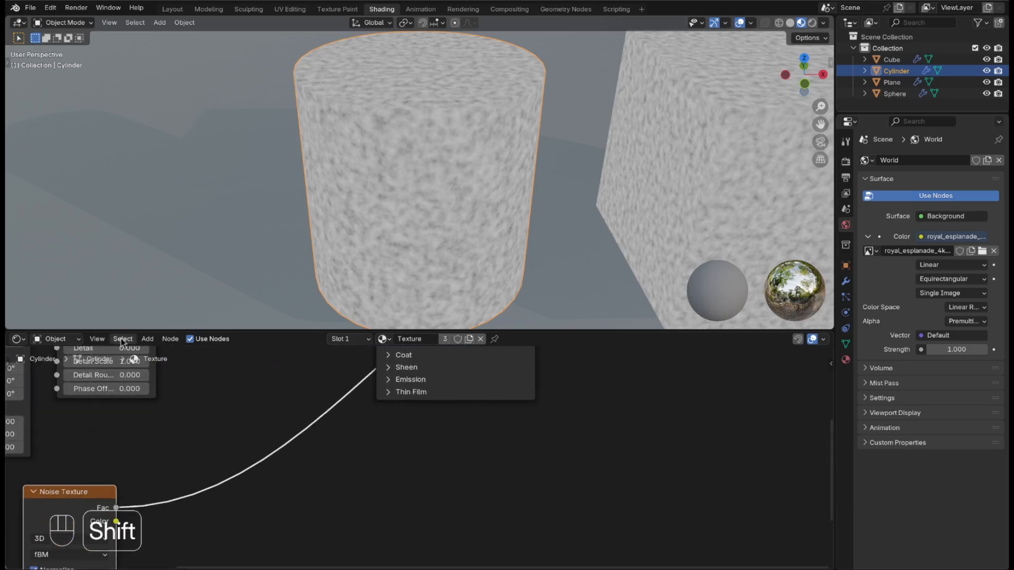
Step: Insert a Color Ramp into the Noise Texture's output link
{"action": "key", "text": "shift+a"}
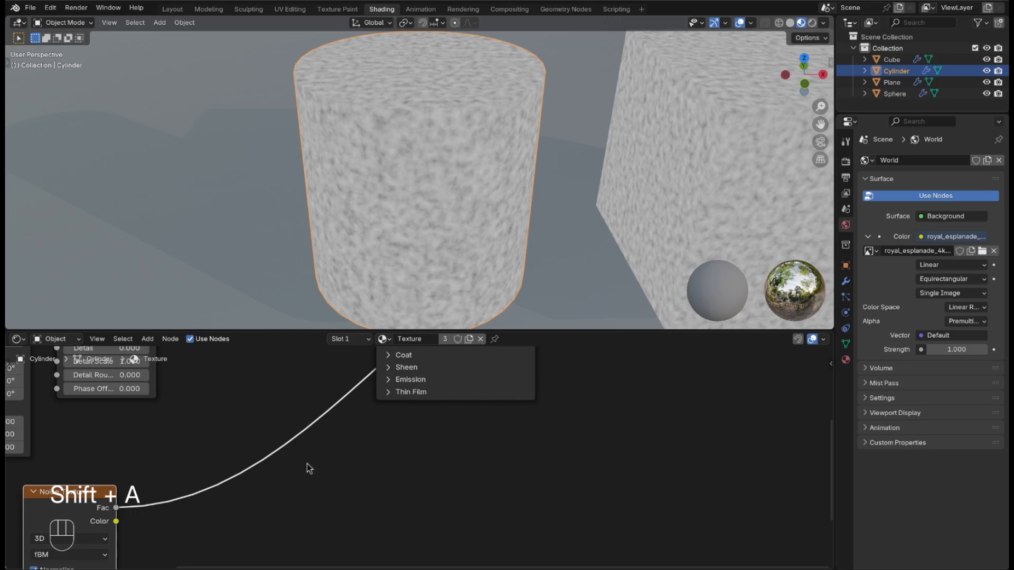
{"action": "key", "text": "shift+a"}
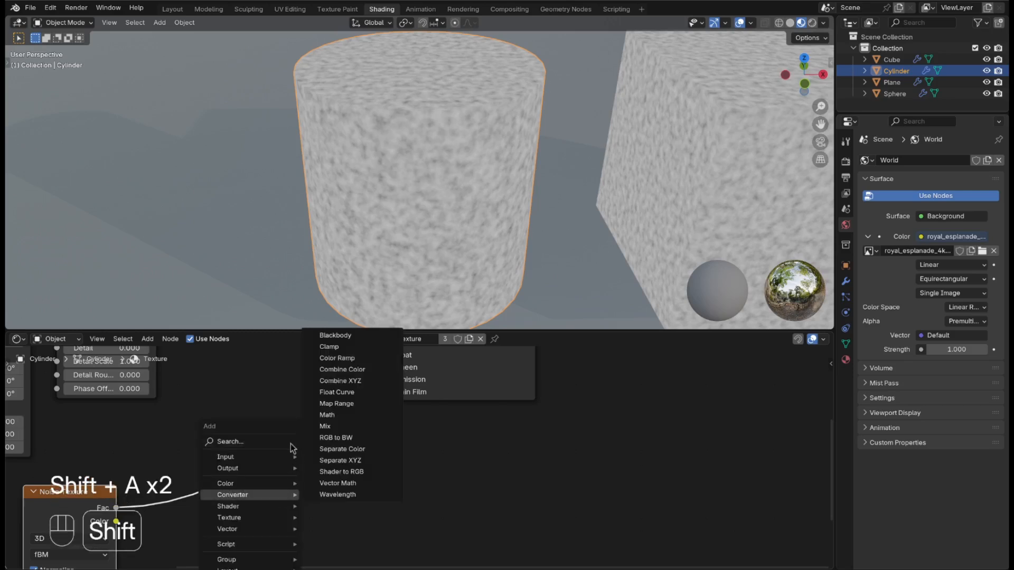
{"action": "left_click", "coordinate": [231, 441]}
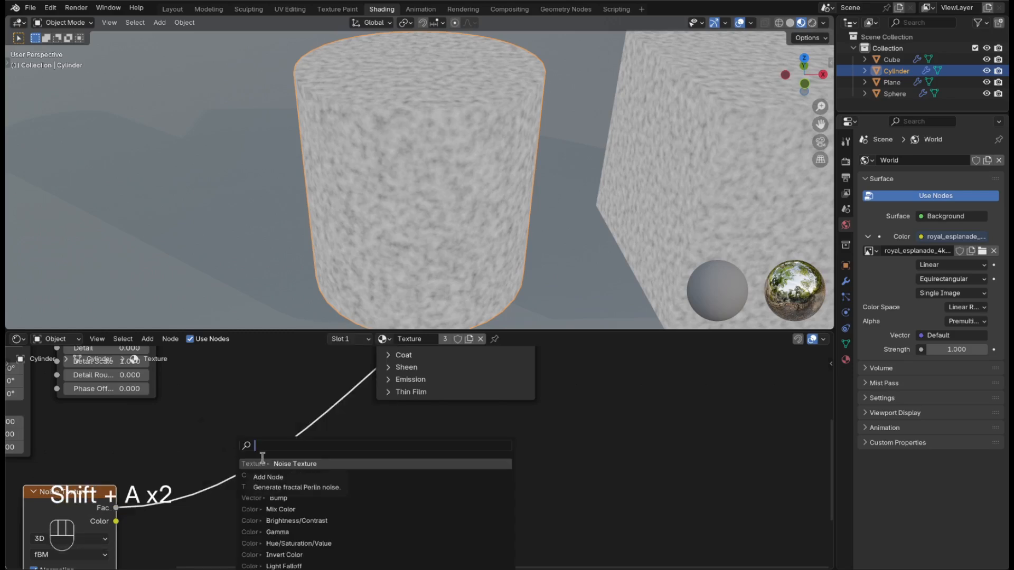
{"action": "type", "text": "co"}
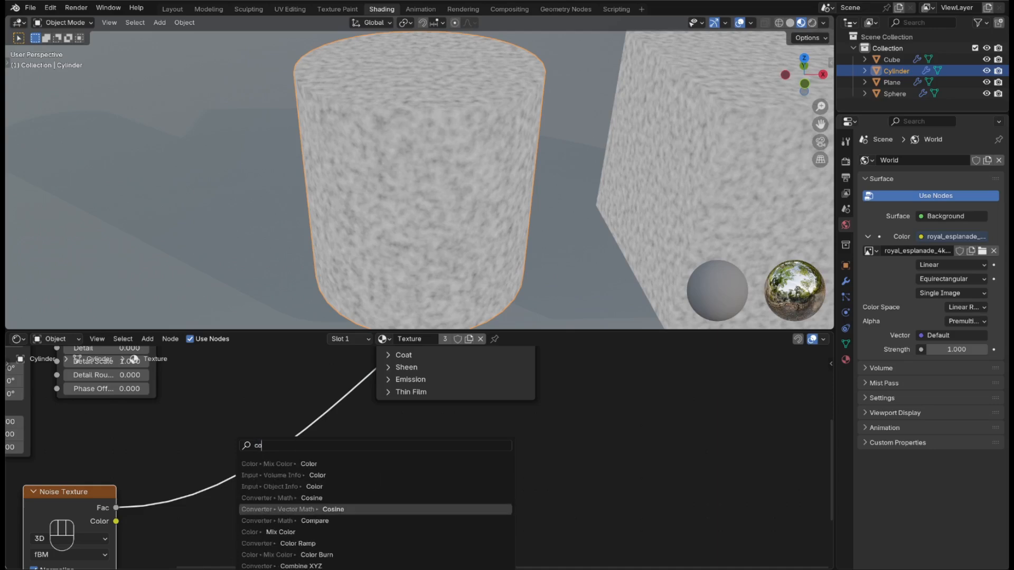
{"action": "left_click", "coordinate": [299, 543]}
{"action": "left_click", "coordinate": [216, 457]}
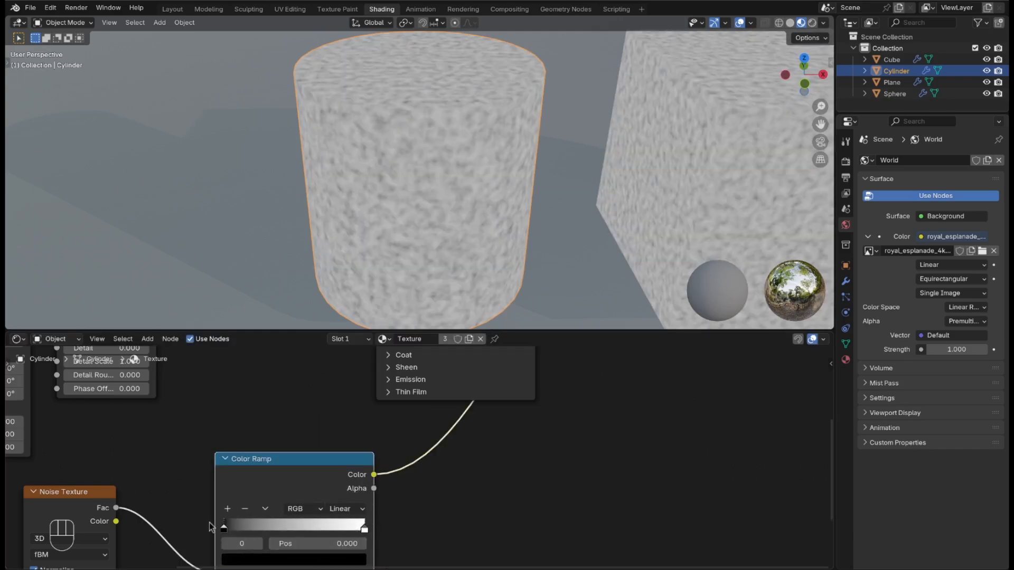
Step: Pull the ramp's black and white stops together near 0.356 to leave sparse black specks
{"action": "left_click_drag", "start_coordinate": [224, 525], "coordinate": [265, 554]}
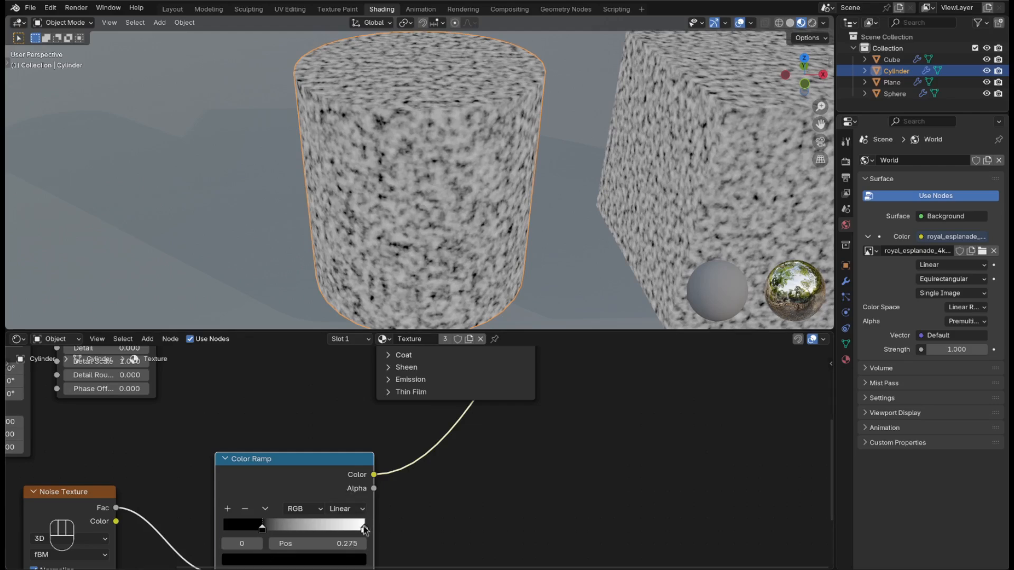
{"action": "left_click_drag", "start_coordinate": [364, 528], "coordinate": [274, 540]}
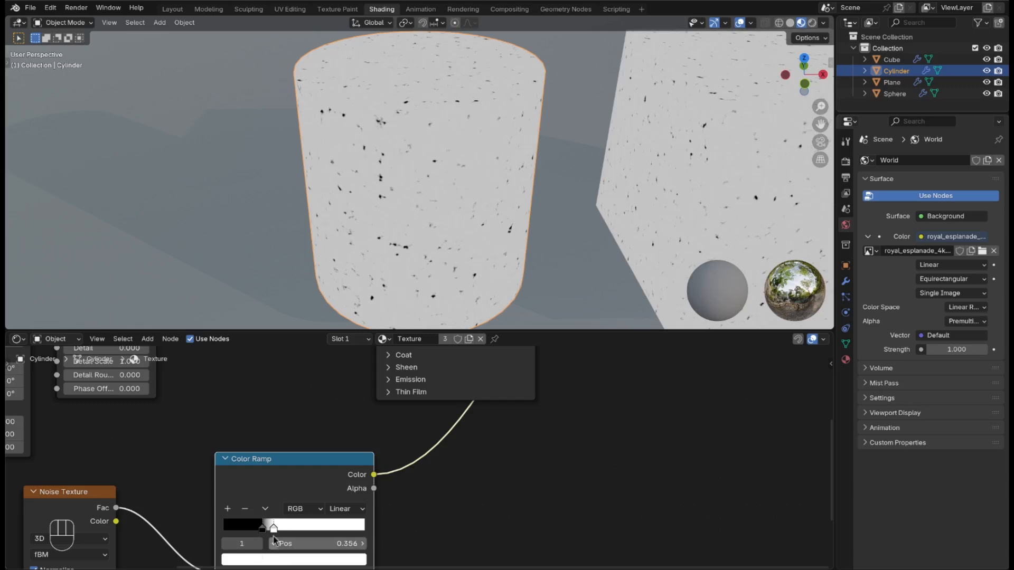
{"action": "left_click_drag", "start_coordinate": [300, 462], "coordinate": [245, 435]}
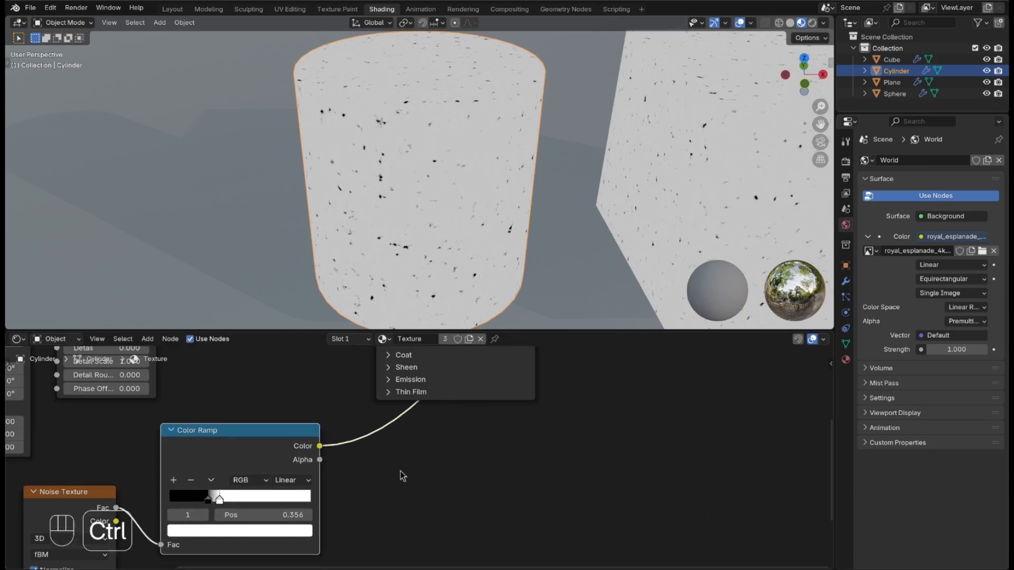
{"action": "middle_click_drag", "start_coordinate": [420, 485], "coordinate": [379, 359], "text": "shift"}
Step: Preview the Principled BSDF on the objects and link the speckle Color Ramp to Roughness
{"action": "scroll", "coordinate": [530, 458], "scroll_direction": "down", "scroll_amount": 3}
{"action": "scroll", "coordinate": [528, 454], "scroll_direction": "down", "scroll_amount": 1}
{"action": "key", "text": "ctrl+z"}
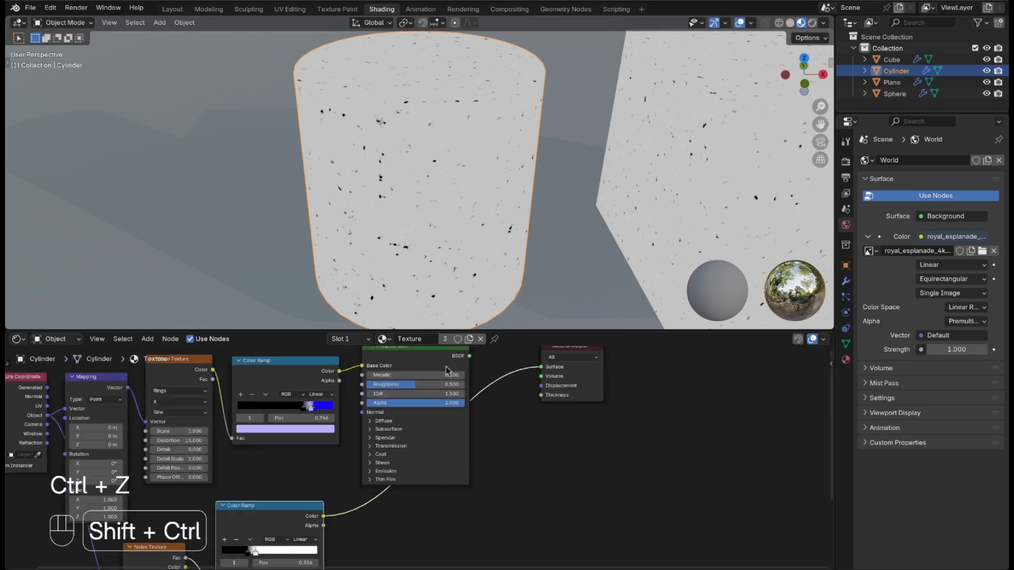
{"action": "left_click", "coordinate": [421, 362], "text": "ctrl+shift"}
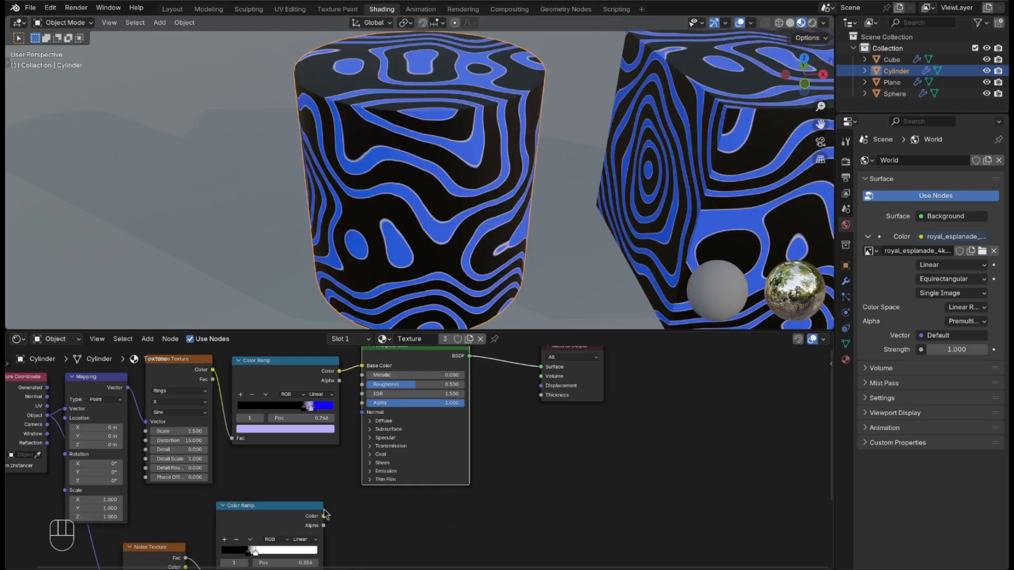
{"action": "mouse_move", "coordinate": [324, 517]}
{"action": "left_mouse_down"}
{"action": "mouse_move", "coordinate": [395, 404]}
{"action": "mouse_move", "coordinate": [365, 386]}
{"action": "left_mouse_up"}
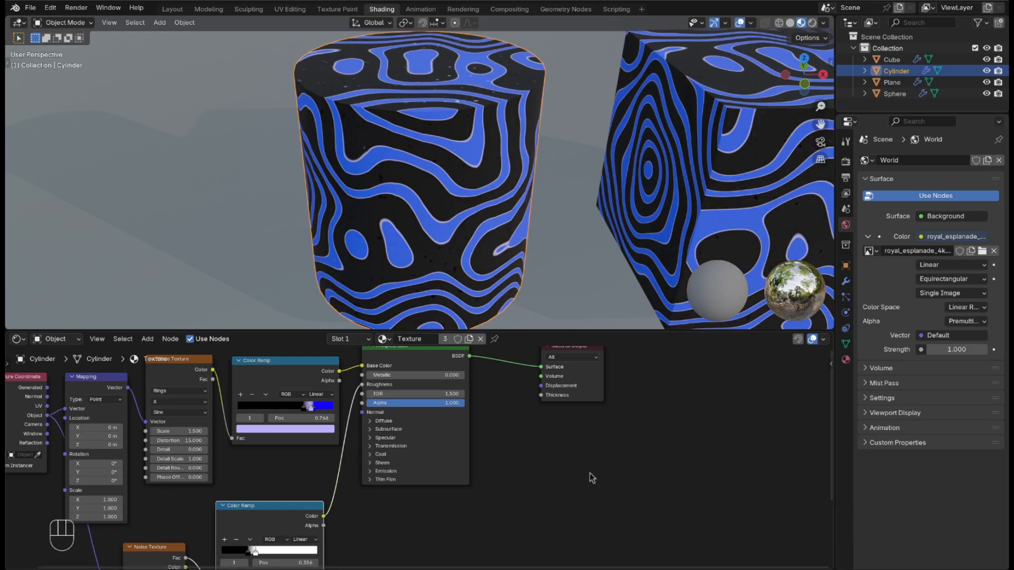
{"action": "middle_click_drag", "start_coordinate": [512, 159], "coordinate": [600, 165]}
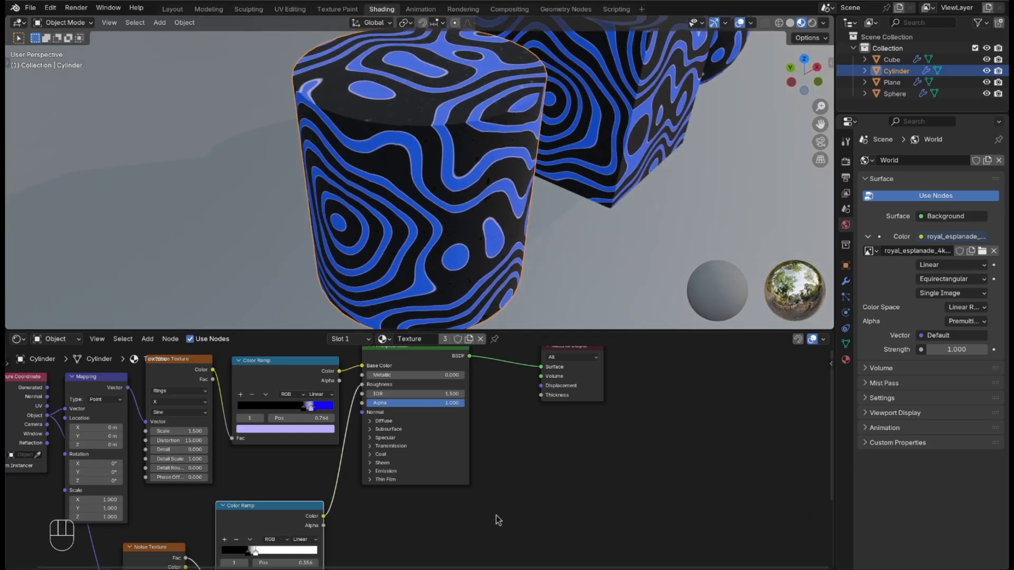
{"action": "middle_click_drag", "start_coordinate": [496, 517], "coordinate": [631, 445], "text": "shift"}
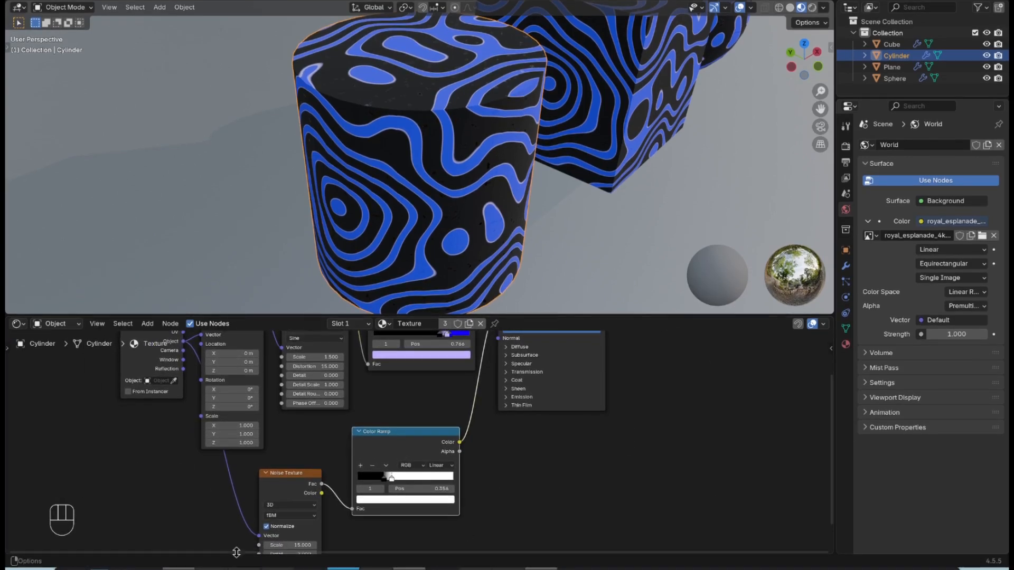
Step: Split a thin strip off the bottom of the node editor and make it a Timeline
{"action": "right_click", "coordinate": [236, 552]}
{"action": "left_click", "coordinate": [237, 552]}
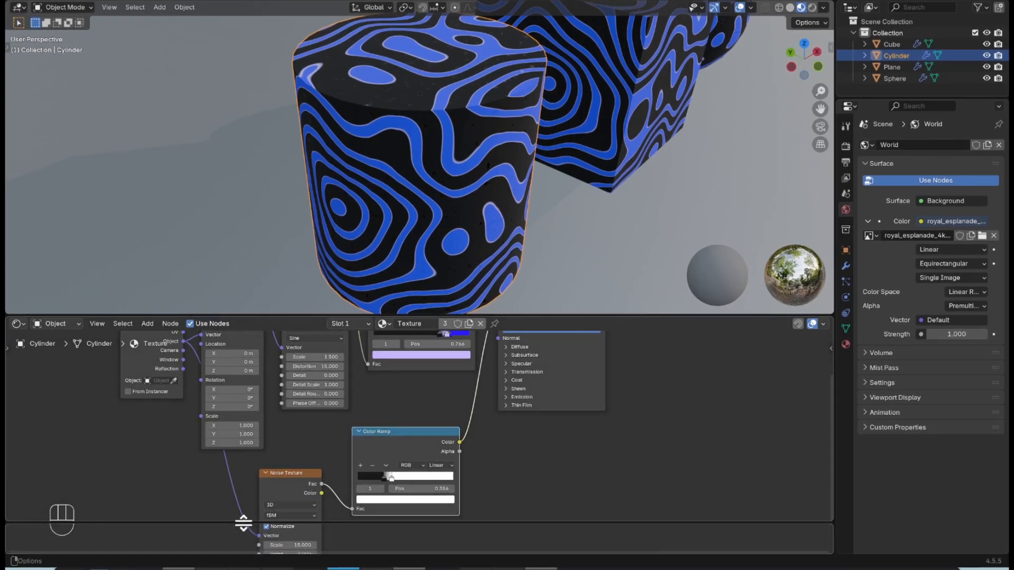
{"action": "left_click", "coordinate": [243, 511]}
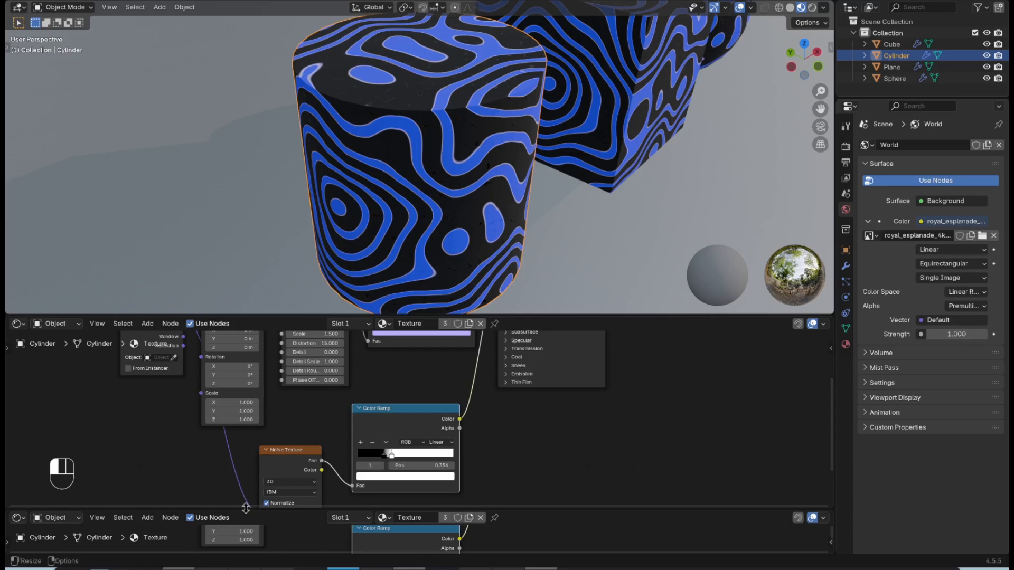
{"action": "left_click", "coordinate": [17, 518]}
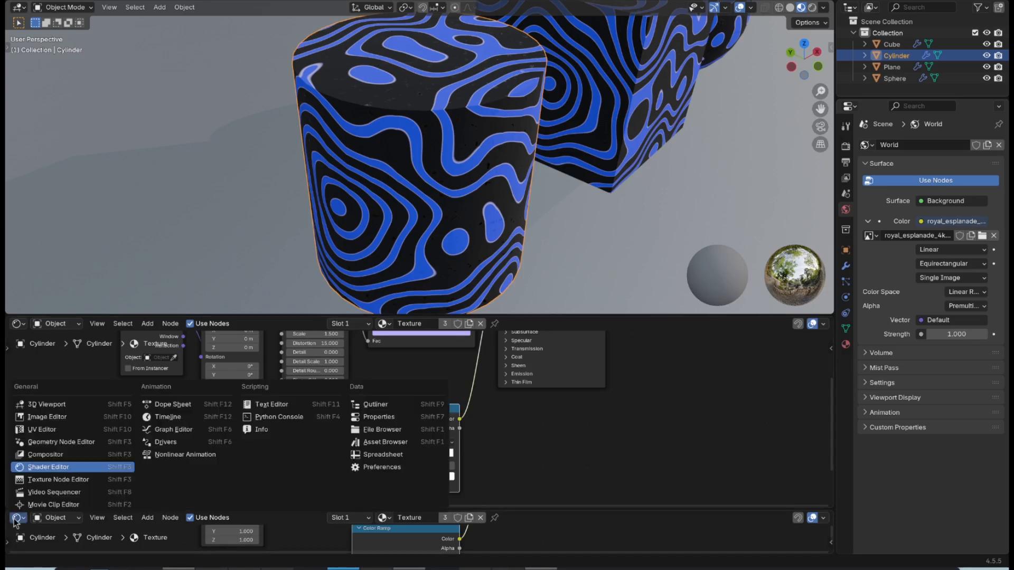
{"action": "left_click", "coordinate": [168, 418]}
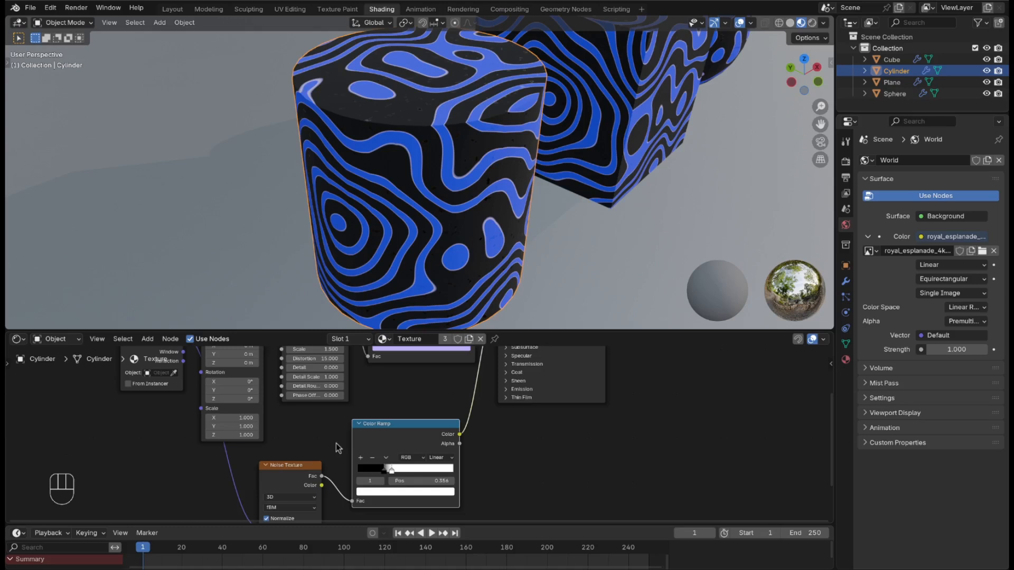
{"action": "scroll", "coordinate": [372, 378], "scroll_direction": "up", "scroll_amount": 2}
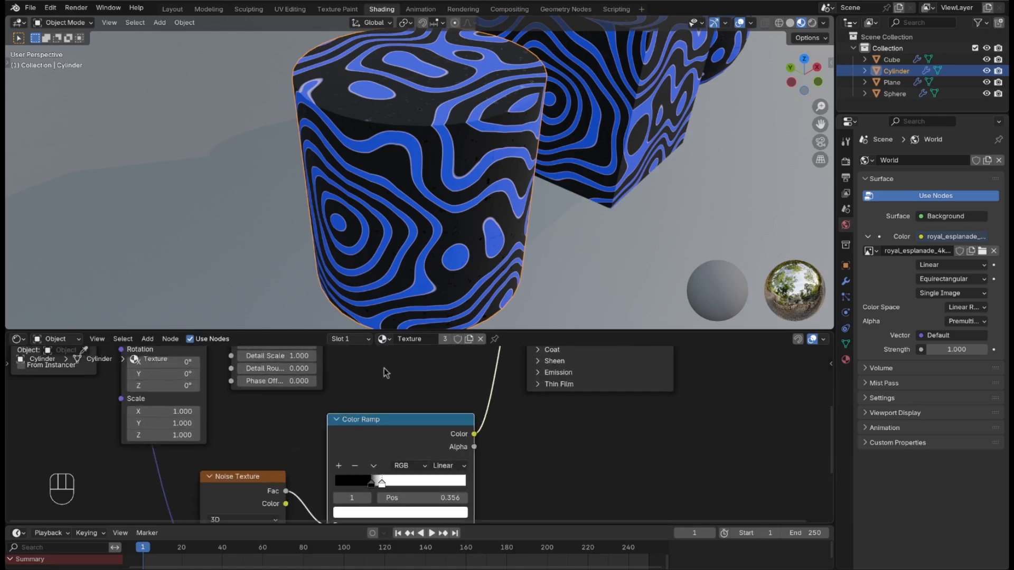
Step: Keyframe the wave's Scale and Phase Offset at frame 1
{"action": "middle_click_drag", "start_coordinate": [379, 375], "coordinate": [347, 454], "text": "shift"}
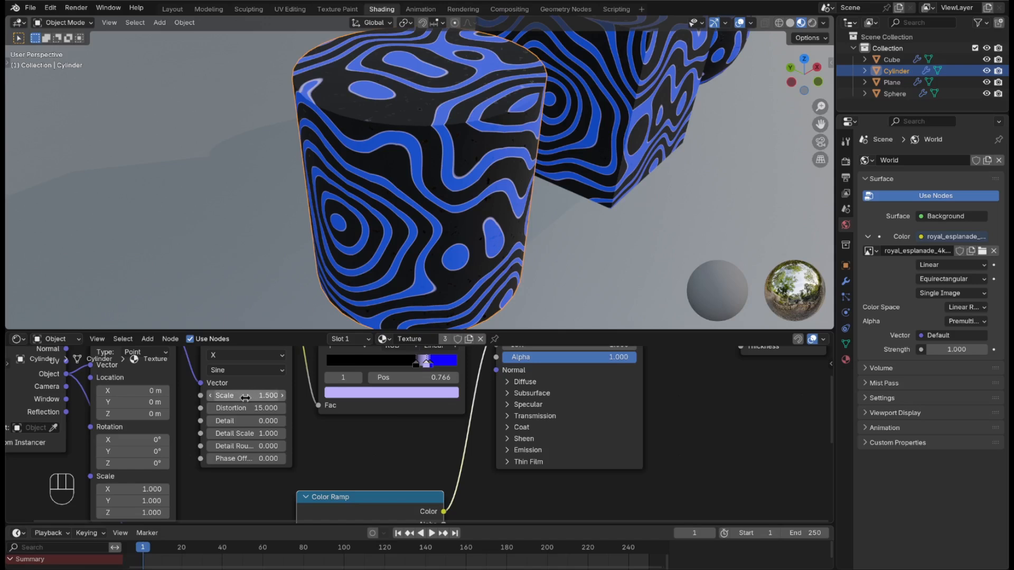
{"action": "key", "text": "i"}
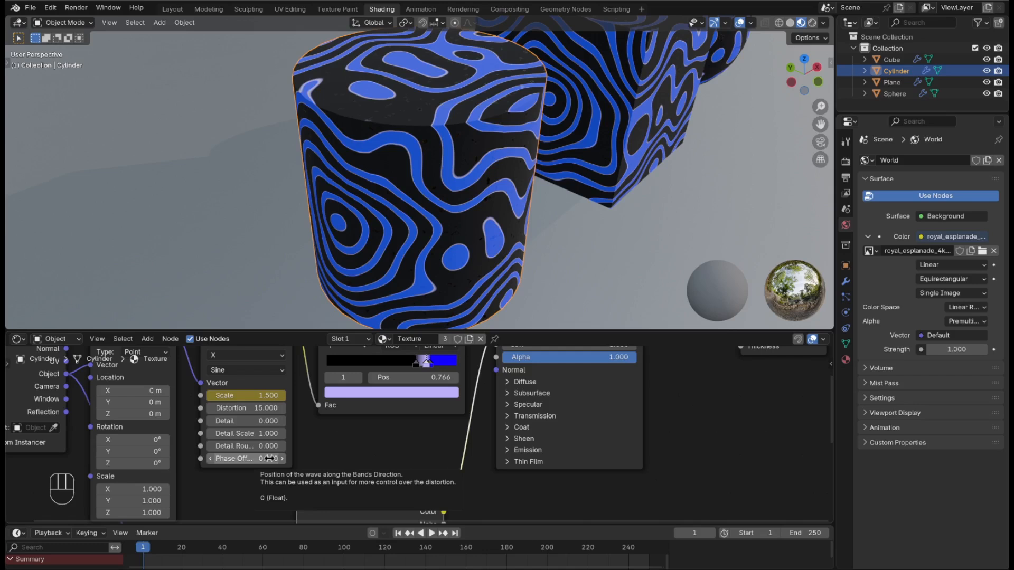
{"action": "key", "text": "i"}
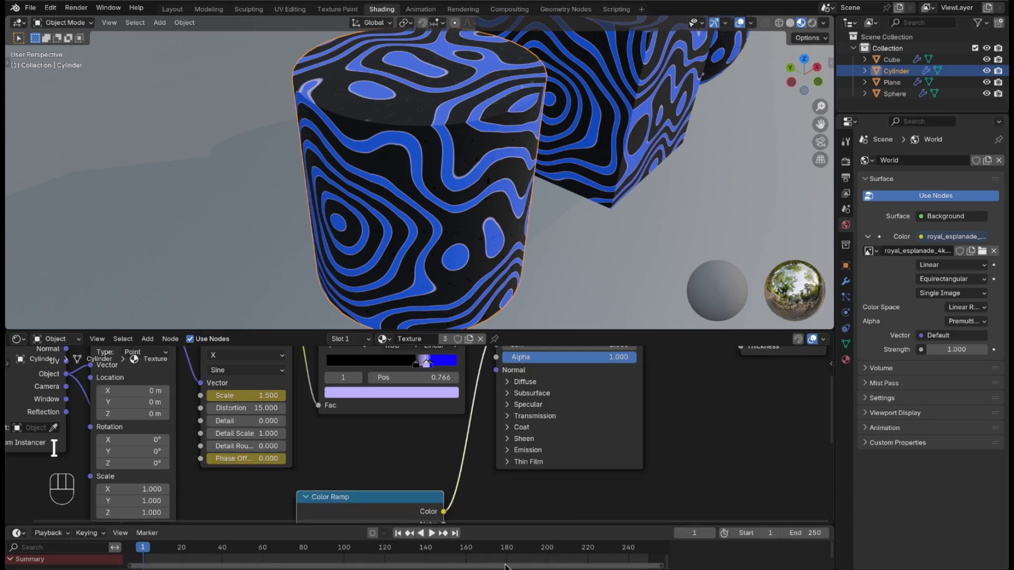
Step: At frame 250, keyframe wave Scale 2.5 and set Phase Offset to 7
{"action": "left_click", "coordinate": [454, 533]}
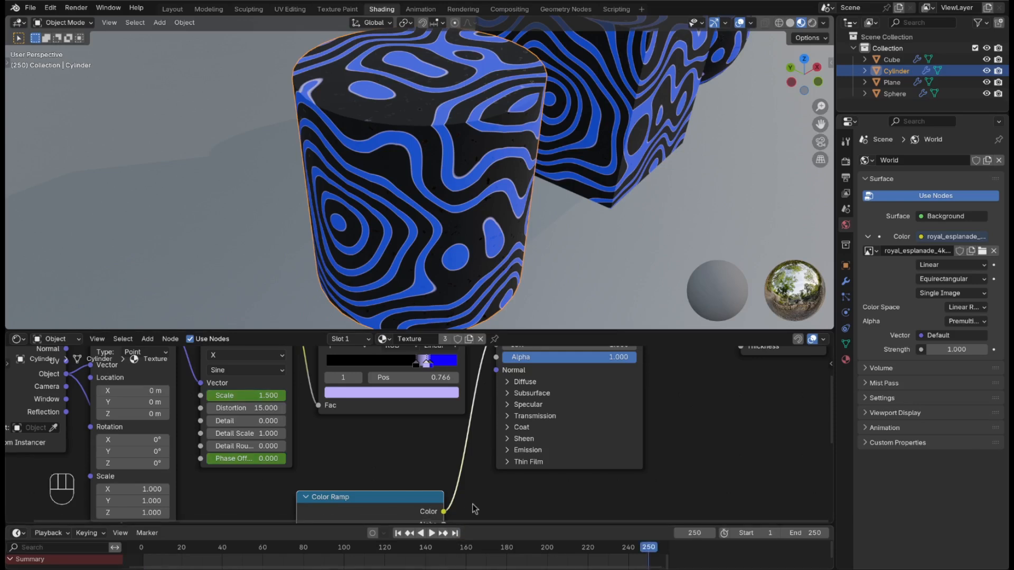
{"action": "left_click", "coordinate": [261, 395]}
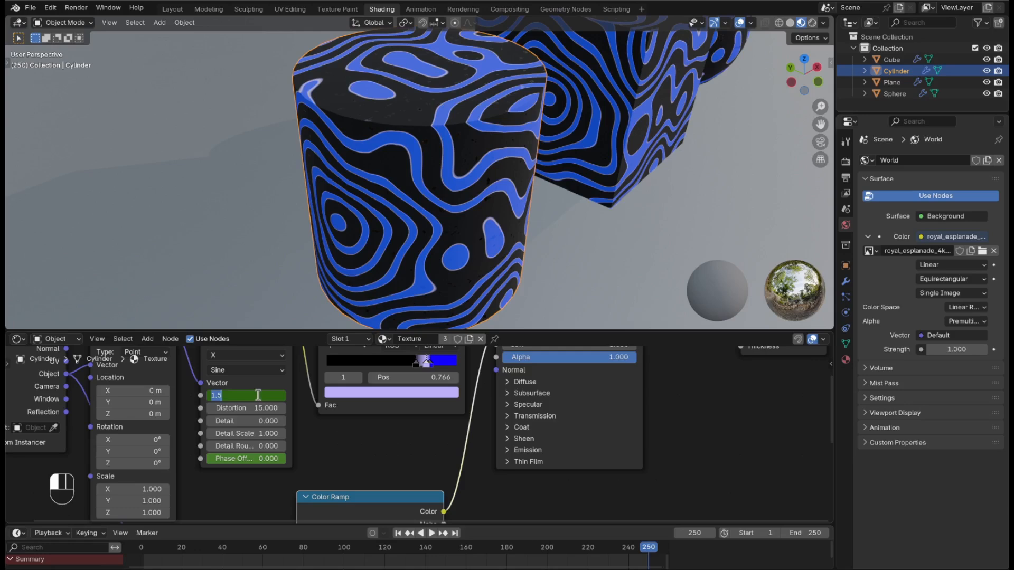
{"action": "type", "text": "2.5"}
{"action": "key", "text": "Return"}
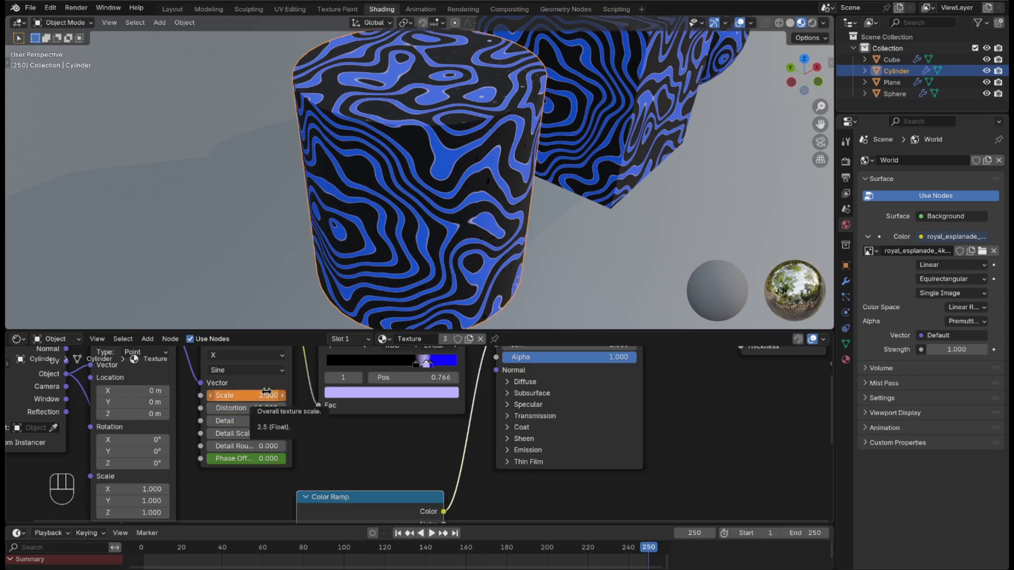
{"action": "key", "text": "i"}
{"action": "left_click", "coordinate": [274, 457]}
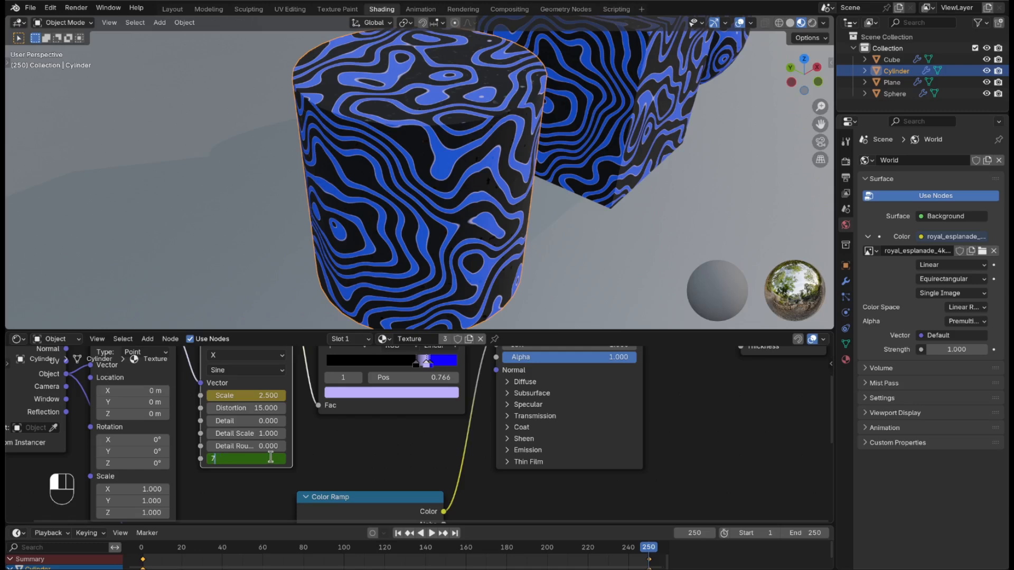
{"action": "type", "text": "7"}
{"action": "key", "text": "Return"}
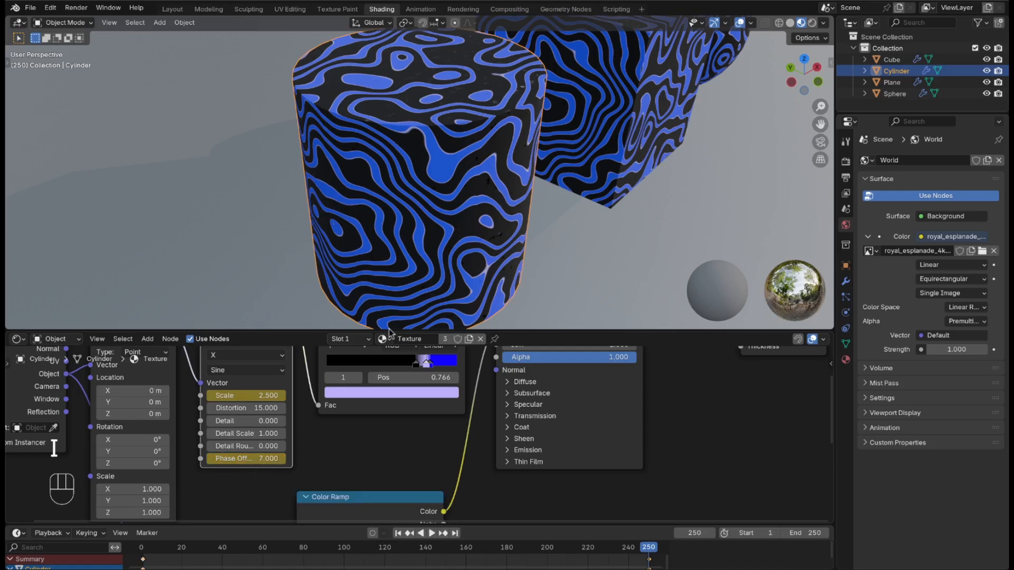
Step: Play back the timeline to watch the wave stripes shift and rescale
{"action": "key", "text": "space"}
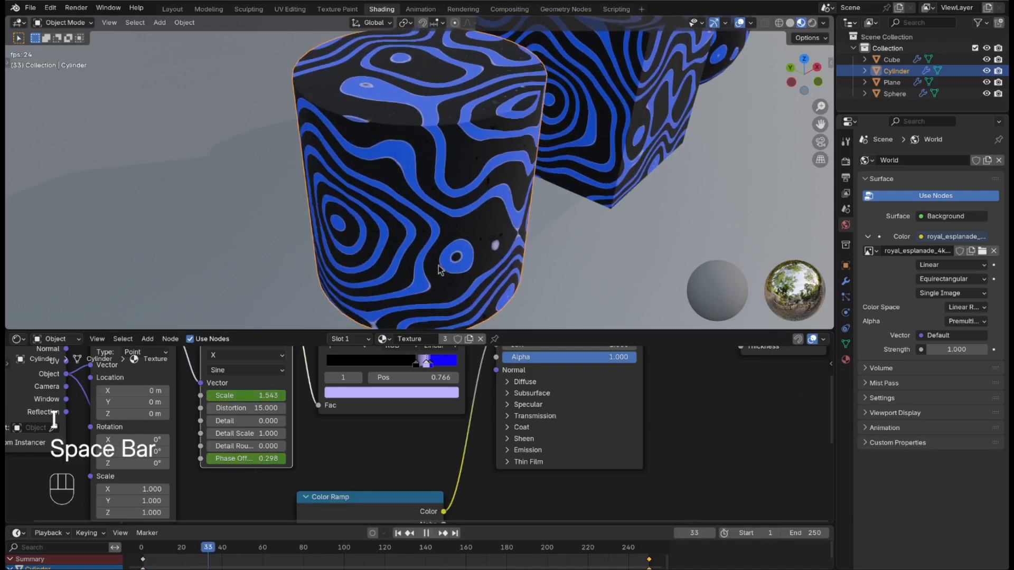